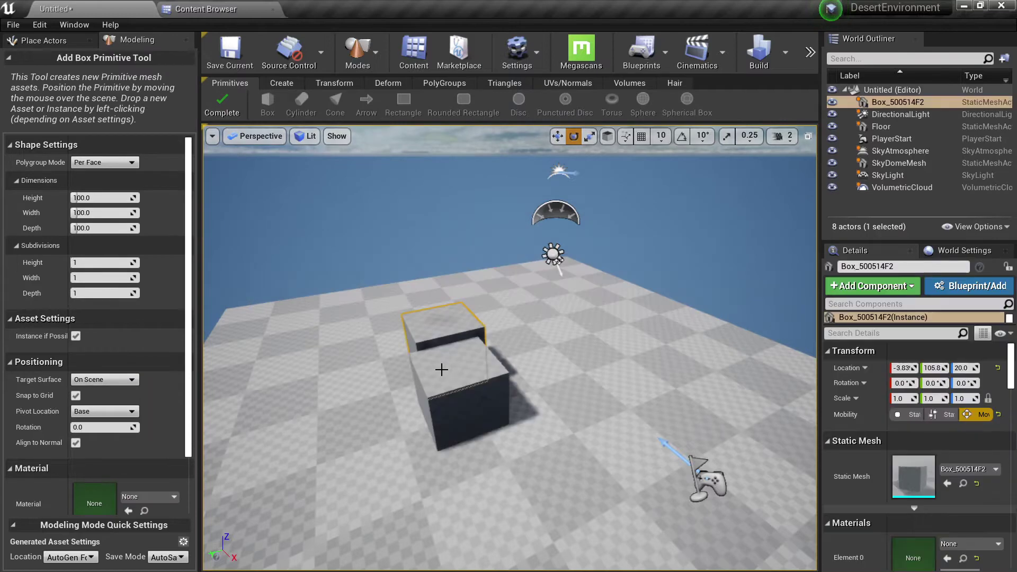
Step: Complete the Add Box Primitive tool and show the Transform modeling tools
{"action": "left_click", "coordinate": [221, 105]}
{"action": "right_click_drag", "start_coordinate": [460, 271], "coordinate": [408, 207]}
{"action": "key", "text": "w"}
{"action": "left_click", "coordinate": [349, 84]}
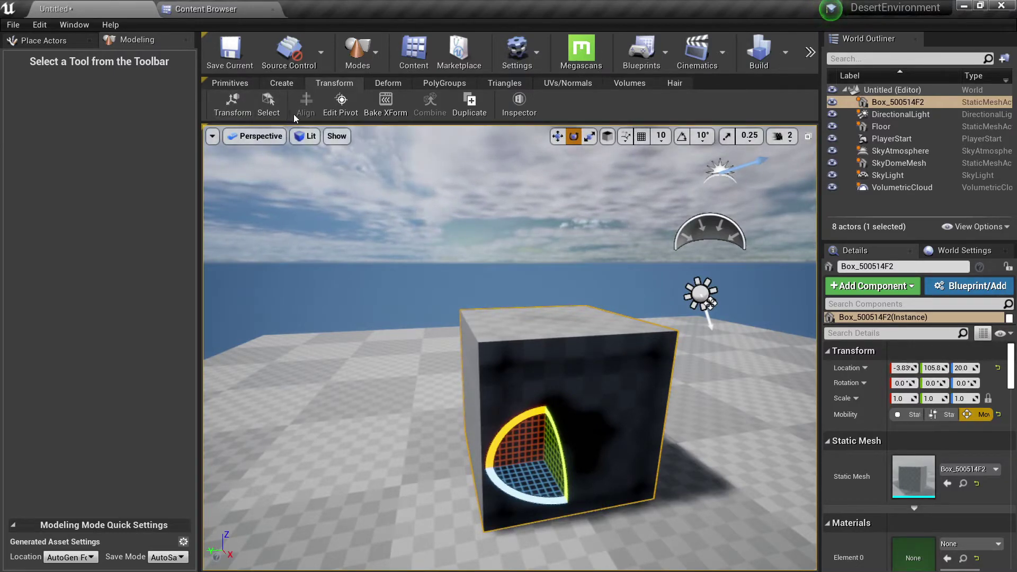
Step: Look through the Create, Transform, Deform, PolyGroups, Triangles, UVs/Normals and Volumes tool sets, ending back at Transform
{"action": "left_click", "coordinate": [289, 85]}
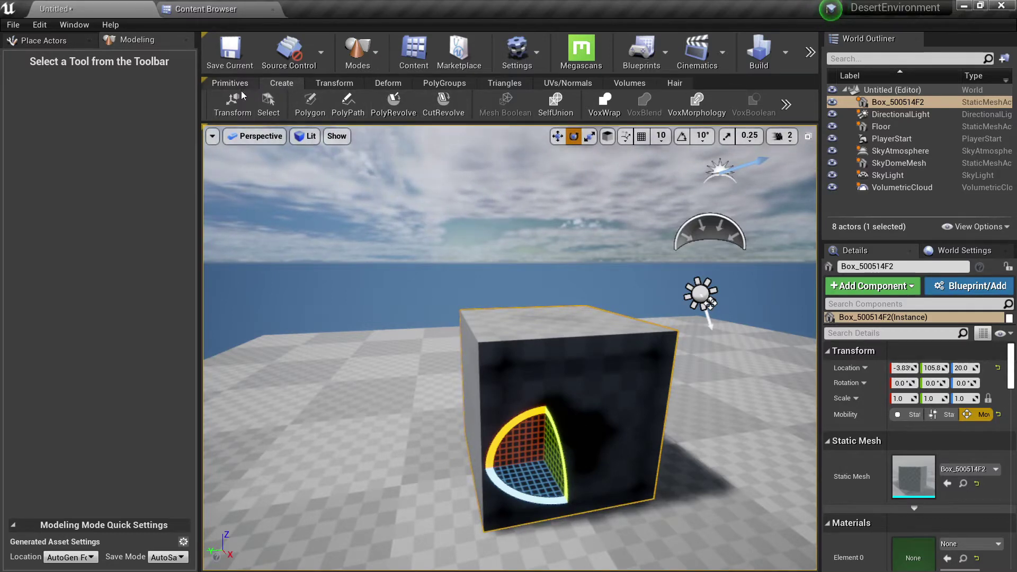
{"action": "left_click", "coordinate": [323, 84]}
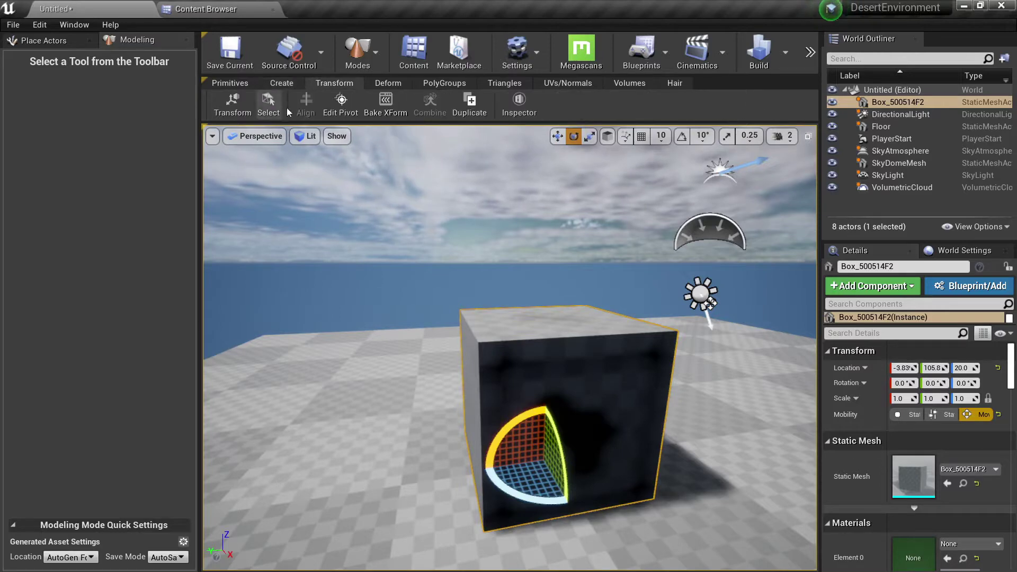
{"action": "left_click", "coordinate": [384, 82]}
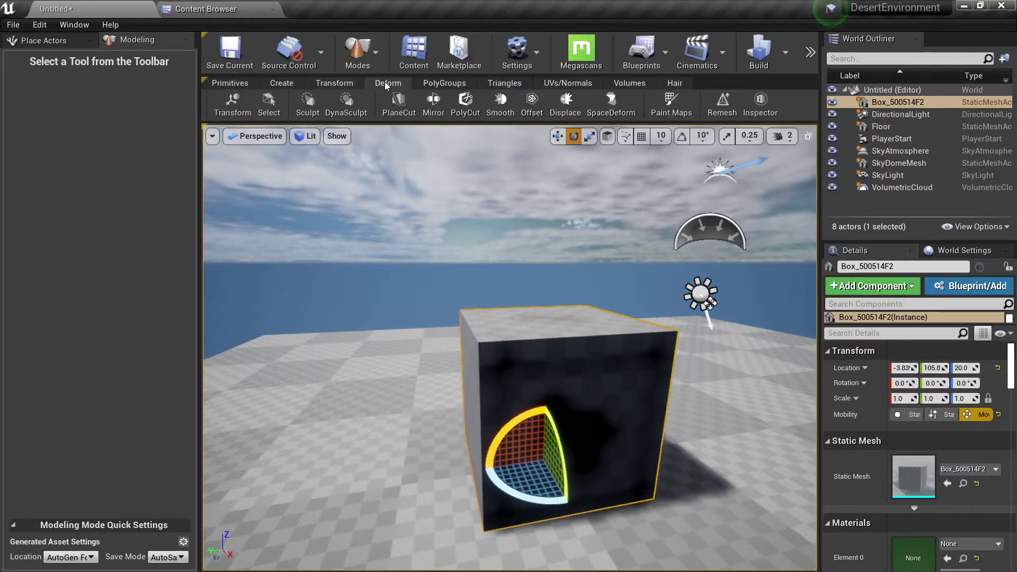
{"action": "left_click", "coordinate": [432, 85]}
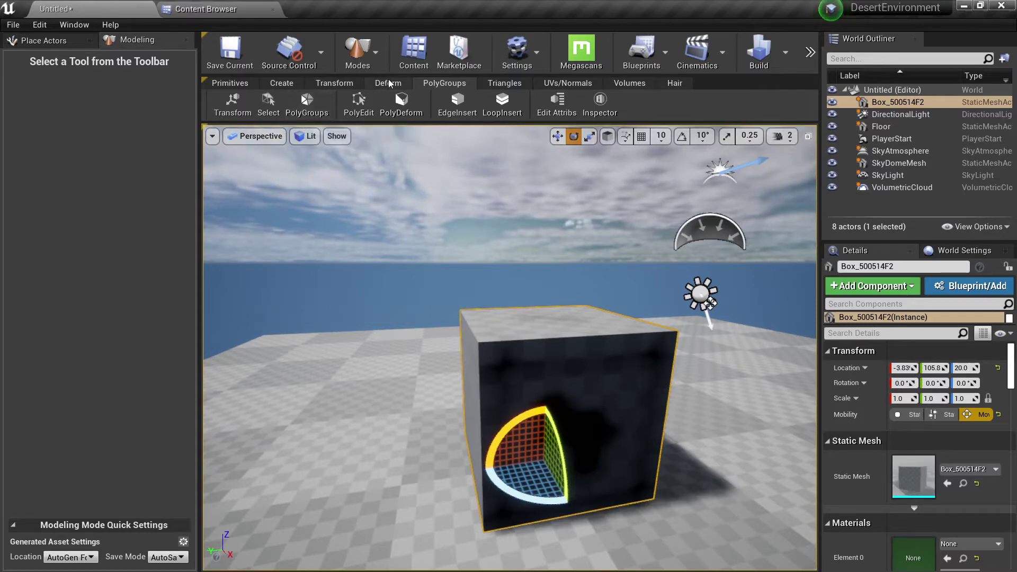
{"action": "left_click", "coordinate": [498, 84]}
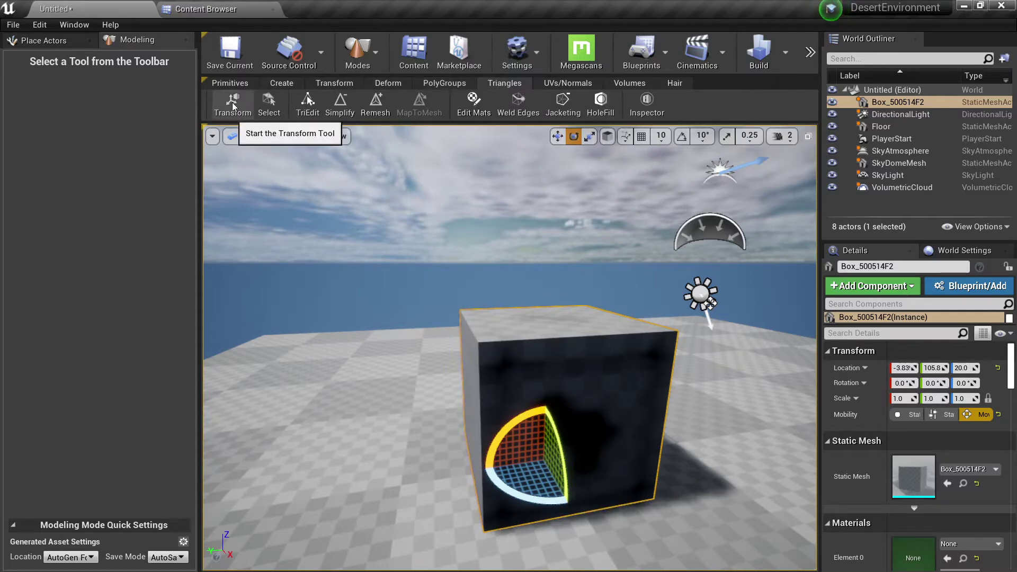
{"action": "left_click", "coordinate": [555, 84]}
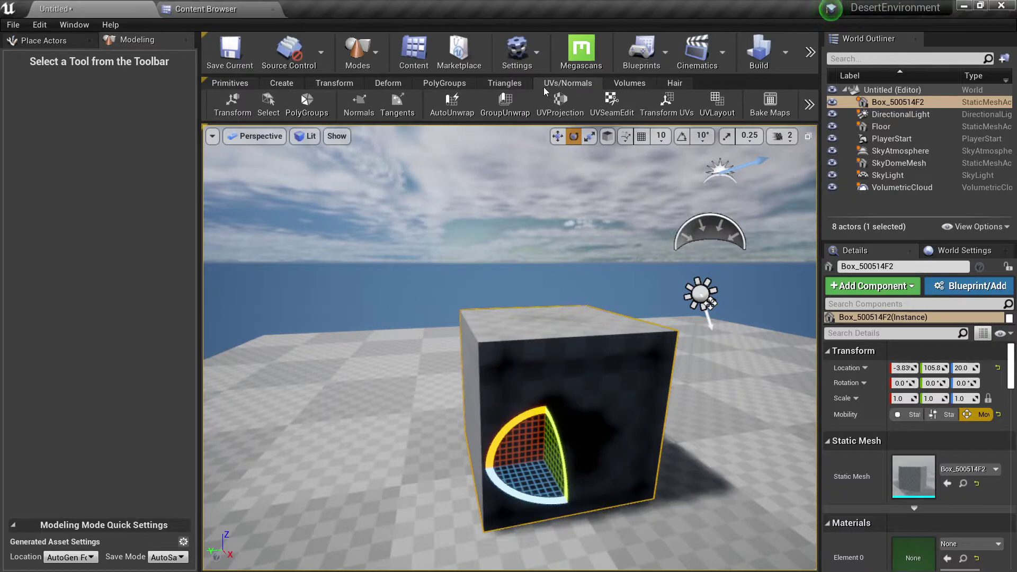
{"action": "left_click", "coordinate": [628, 81]}
{"action": "left_click", "coordinate": [340, 84]}
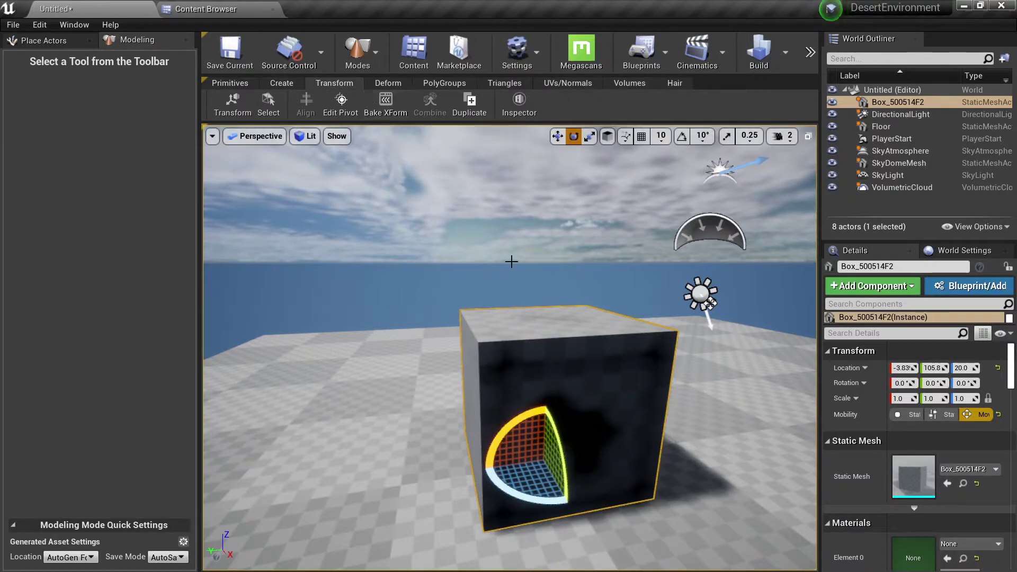
Step: Move the selected box across the floor to about X -113.6, Y 125.9
{"action": "right_click_drag", "start_coordinate": [551, 303], "coordinate": [614, 333]}
{"action": "key", "text": "w"}
{"action": "left_click_drag", "start_coordinate": [442, 374], "coordinate": [335, 370]}
{"action": "right_click_drag", "start_coordinate": [336, 370], "coordinate": [294, 353]}
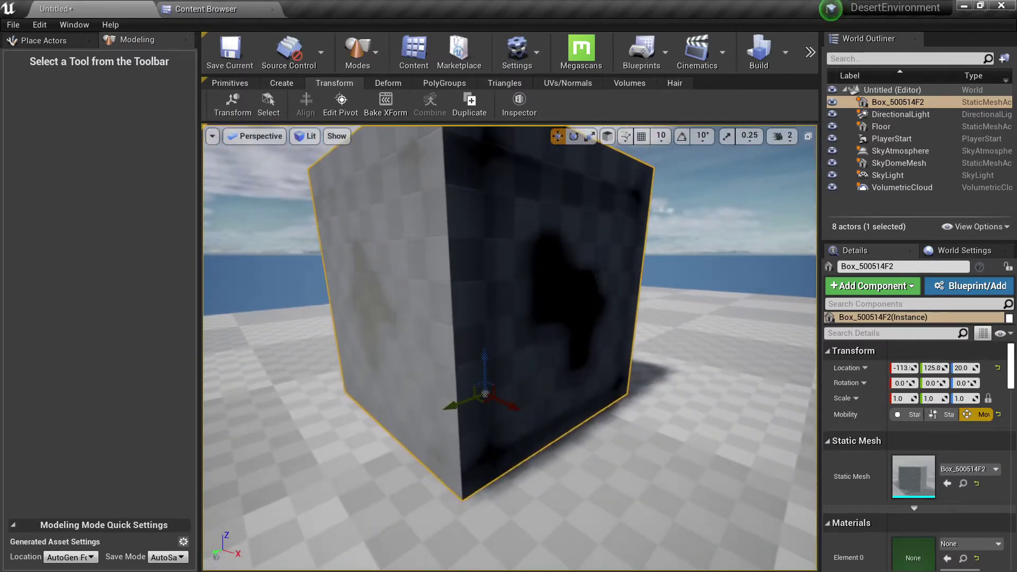
{"action": "right_click_drag", "start_coordinate": [428, 344], "coordinate": [428, 360]}
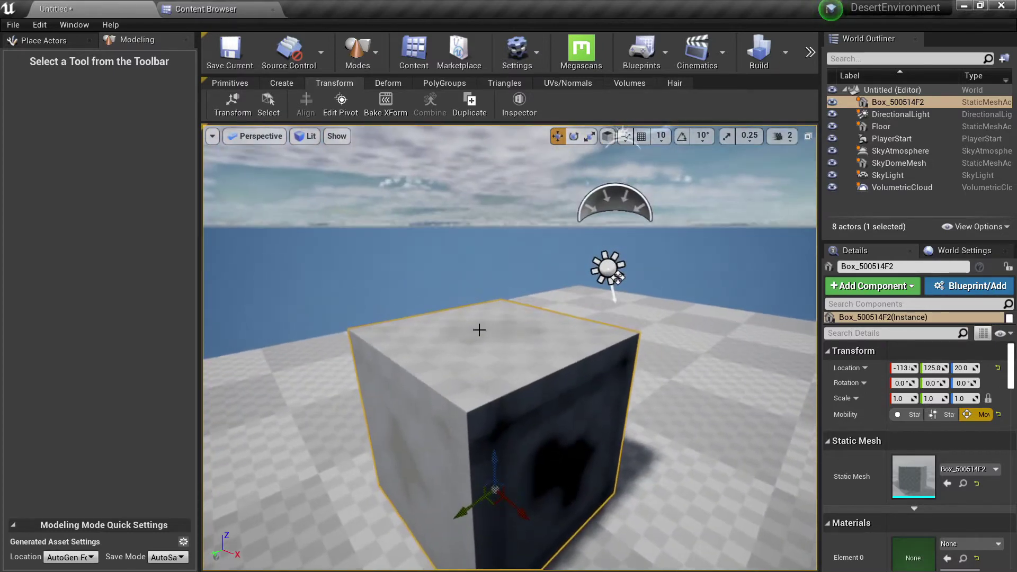
{"action": "right_click_drag", "start_coordinate": [433, 252], "coordinate": [413, 267]}
{"action": "scroll", "coordinate": [502, 264], "scroll_direction": "down", "scroll_amount": 5}
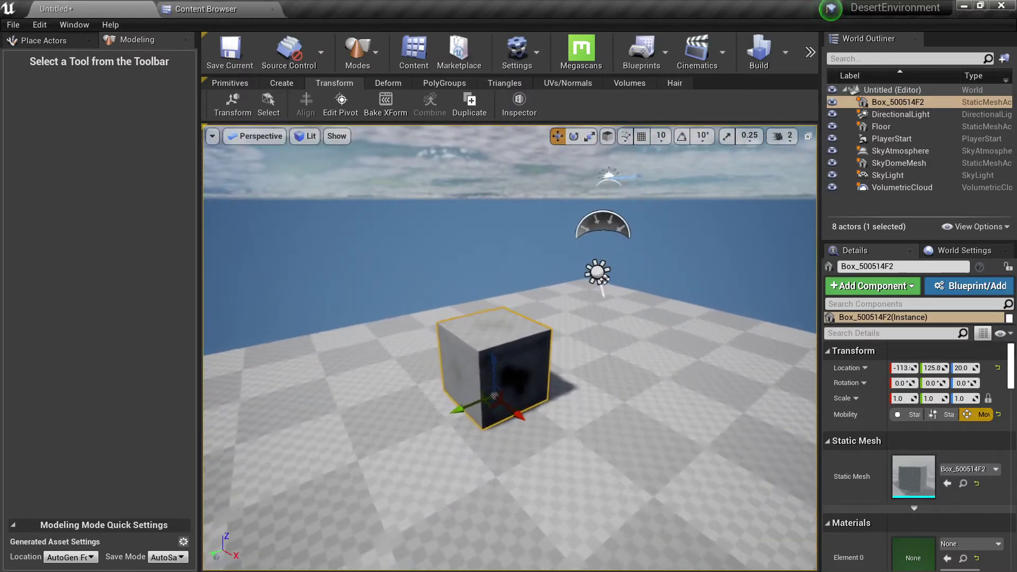
{"action": "scroll", "coordinate": [502, 263], "scroll_direction": "up", "scroll_amount": 3}
Step: Widen the Details area and scale the box uniformly to 1.725
{"action": "left_click_drag", "start_coordinate": [819, 287], "coordinate": [714, 287]}
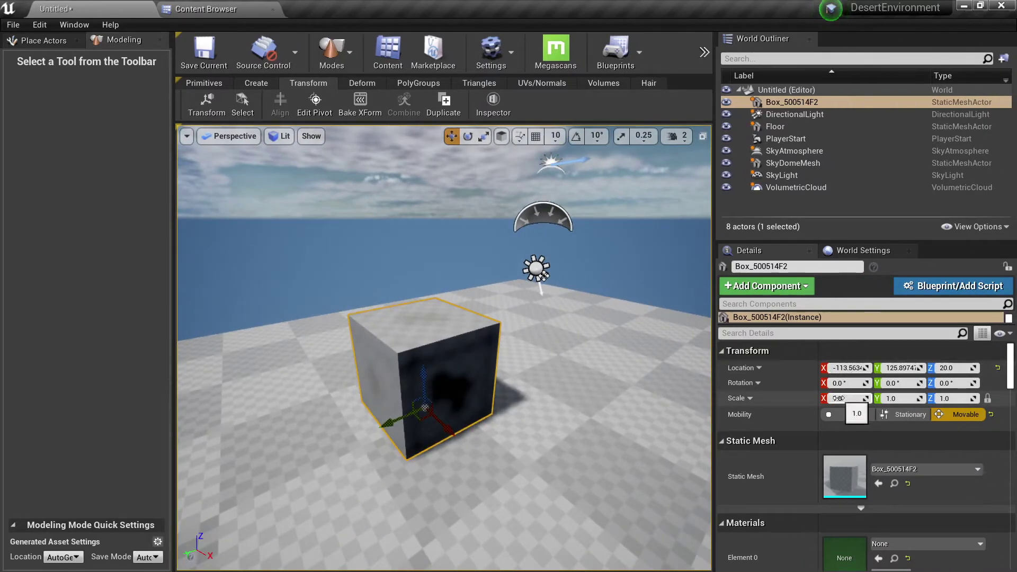
{"action": "mouse_move", "coordinate": [530, 344]}
{"action": "right_mouse_down"}
{"action": "mouse_move", "coordinate": [503, 296]}
{"action": "mouse_move", "coordinate": [522, 342]}
{"action": "right_mouse_up"}
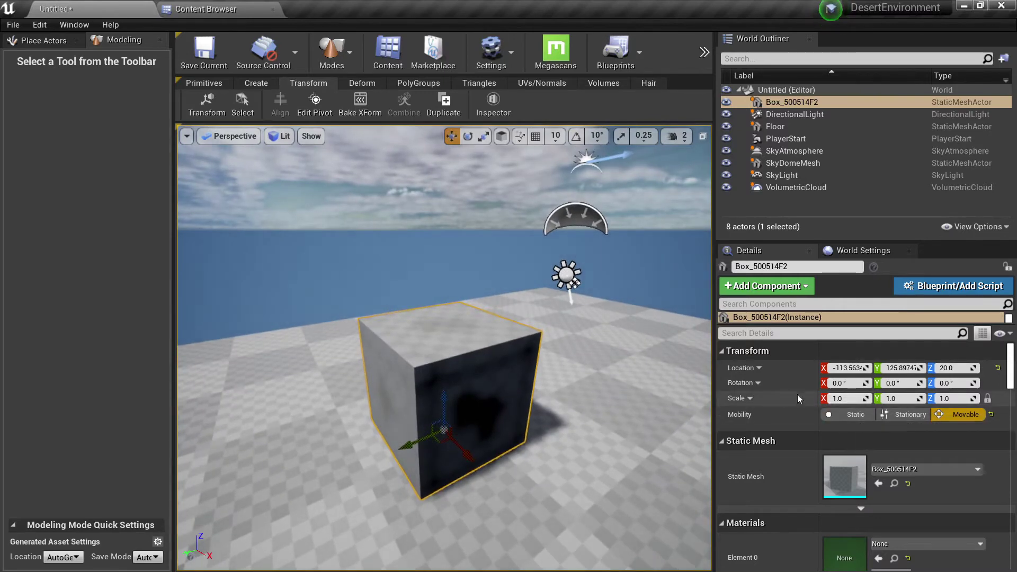
{"action": "mouse_move", "coordinate": [454, 417]}
{"action": "right_mouse_down"}
{"action": "mouse_move", "coordinate": [477, 424]}
{"action": "mouse_move", "coordinate": [464, 431]}
{"action": "right_mouse_up"}
{"action": "left_click_drag", "start_coordinate": [842, 399], "coordinate": [914, 409]}
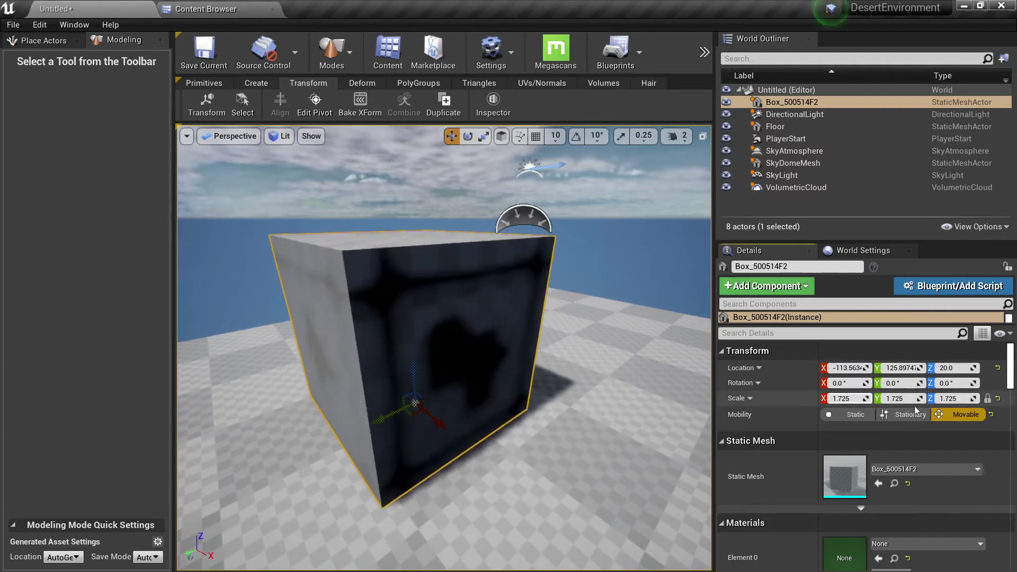
Step: Unlock proportional scaling and stretch the box to a scale of about 3.63 on Z and 3.74 on Y
{"action": "left_click", "coordinate": [988, 398]}
{"action": "right_click_drag", "start_coordinate": [476, 392], "coordinate": [450, 350]}
{"action": "key", "text": "r"}
{"action": "left_click_drag", "start_coordinate": [450, 419], "coordinate": [450, 329]}
{"action": "right_click_drag", "start_coordinate": [449, 339], "coordinate": [453, 352]}
{"action": "left_click_drag", "start_coordinate": [428, 409], "coordinate": [335, 430]}
{"action": "right_click_drag", "start_coordinate": [334, 429], "coordinate": [577, 400]}
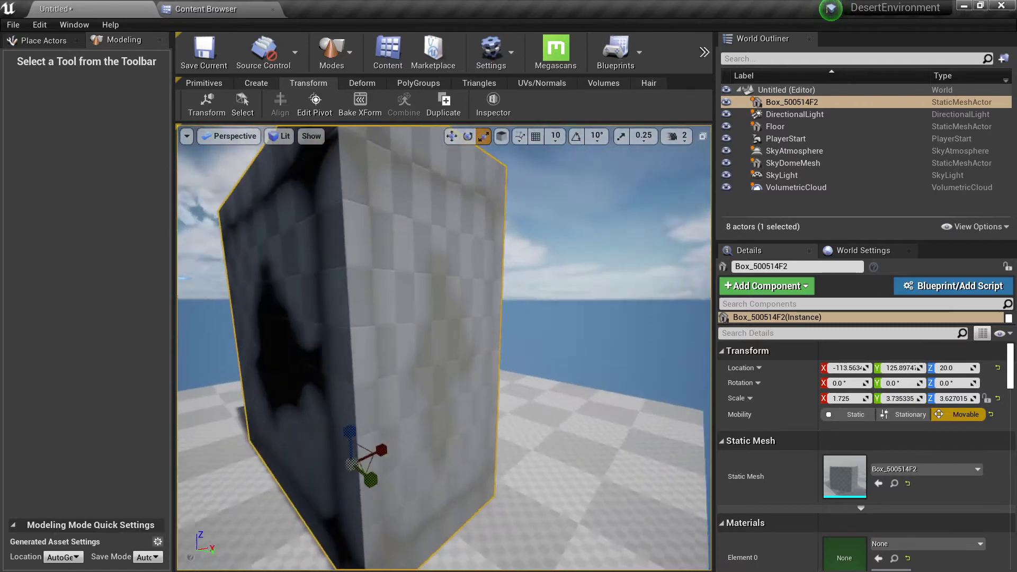
{"action": "right_click_drag", "start_coordinate": [477, 410], "coordinate": [425, 414]}
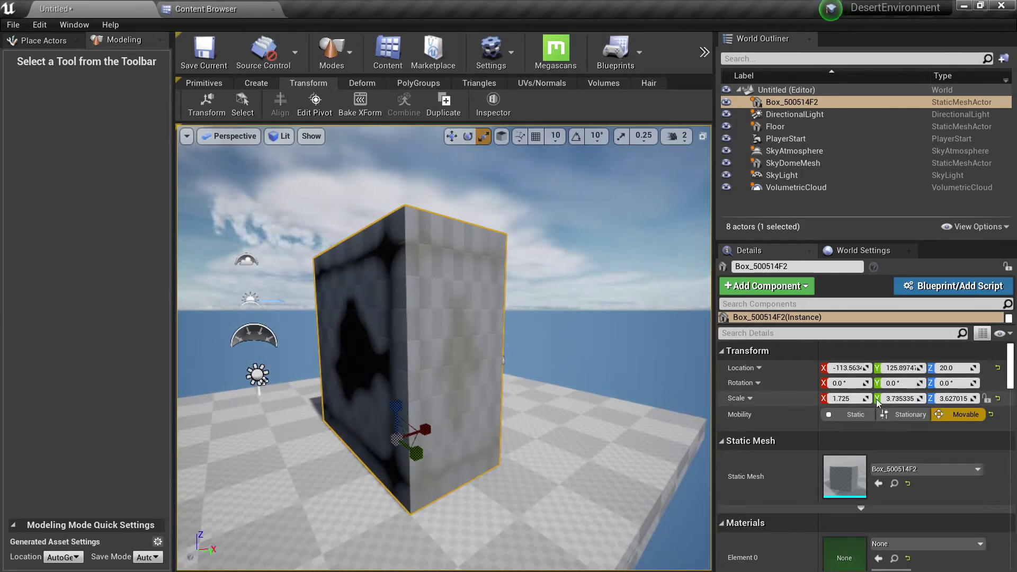
{"action": "left_click", "coordinate": [901, 398]}
Step: Reselect the scaled box, locate its mesh asset in the Content Browser and place another instance of it beside the box
{"action": "right_click_drag", "start_coordinate": [609, 381], "coordinate": [413, 389]}
{"action": "key", "text": "Escape"}
{"action": "left_click", "coordinate": [530, 324]}
{"action": "right_click_drag", "start_coordinate": [529, 324], "coordinate": [582, 322]}
{"action": "left_click", "coordinate": [894, 482]}
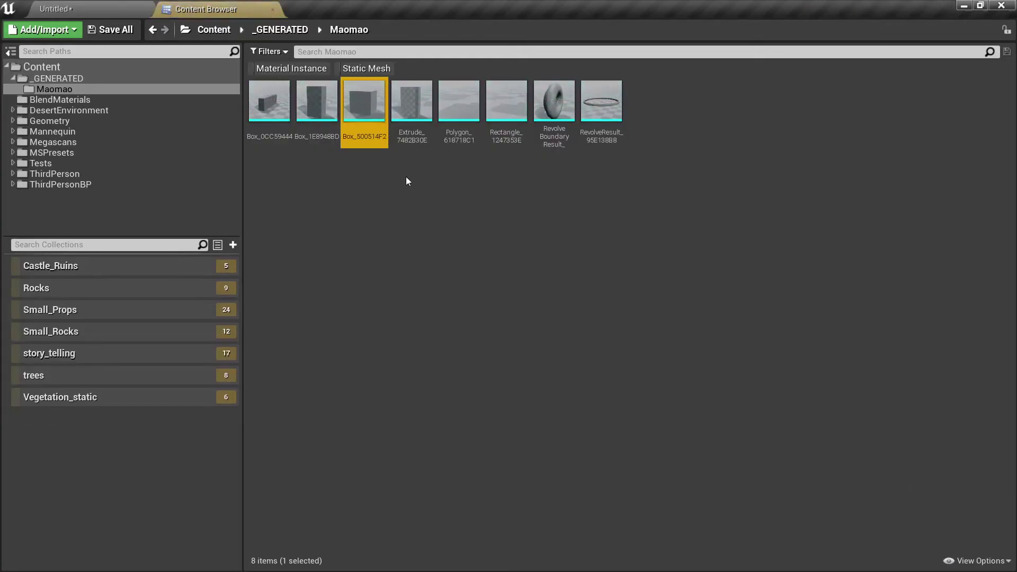
{"action": "left_click_drag", "start_coordinate": [365, 104], "coordinate": [612, 434]}
{"action": "right_click_drag", "start_coordinate": [612, 434], "coordinate": [654, 456]}
{"action": "key", "text": "w"}
{"action": "key", "text": "s"}
{"action": "key", "text": "w"}
{"action": "key", "text": "s"}
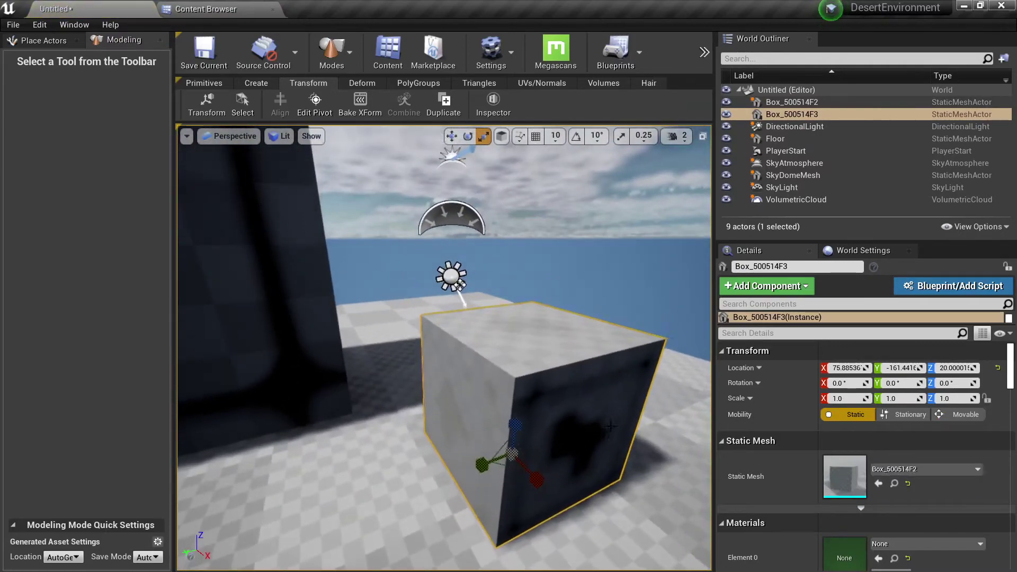
Step: Delete the newly placed box instance and reselect the scaled box
{"action": "key", "text": "Delete"}
{"action": "right_click_drag", "start_coordinate": [583, 397], "coordinate": [508, 374]}
{"action": "left_click", "coordinate": [410, 275]}
{"action": "key", "text": "w"}
{"action": "right_click_drag", "start_coordinate": [411, 275], "coordinate": [509, 265]}
{"action": "key", "text": "s"}
{"action": "key", "text": "a"}
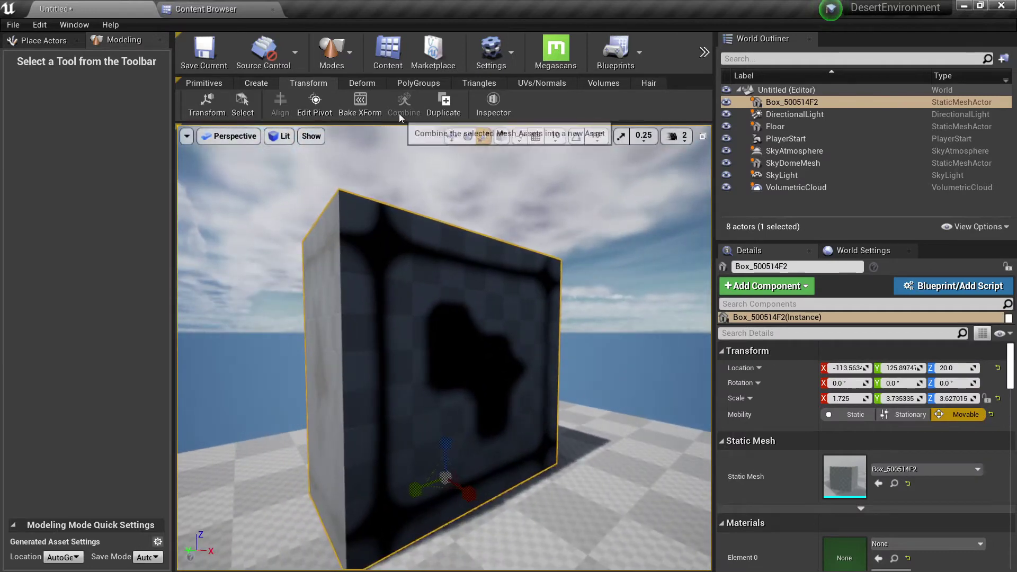
Step: Bake the scaled box's transform into its mesh asset with Bake XForm, using Bake Rotation and Bake Full Scale
{"action": "left_click", "coordinate": [361, 106]}
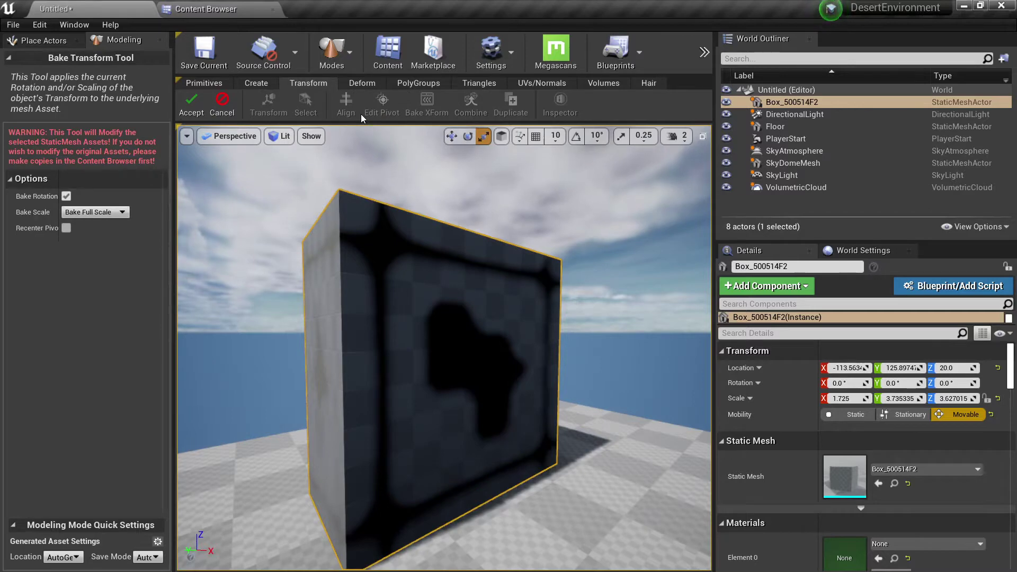
{"action": "key", "text": "s"}
{"action": "right_click_drag", "start_coordinate": [480, 323], "coordinate": [475, 347]}
{"action": "key", "text": "w"}
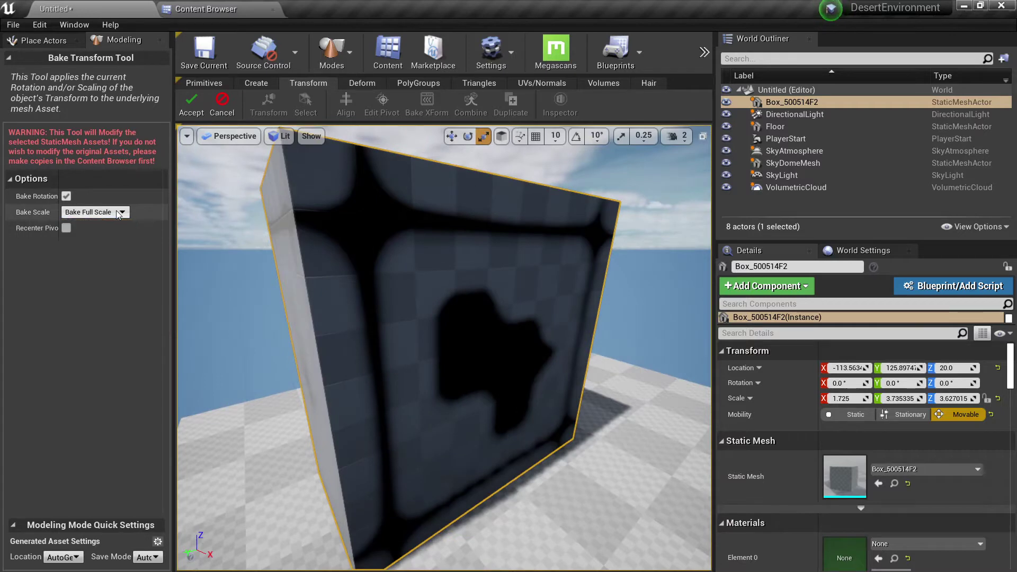
{"action": "right_click_drag", "start_coordinate": [371, 265], "coordinate": [407, 243]}
{"action": "key", "text": "s"}
{"action": "key", "text": "w"}
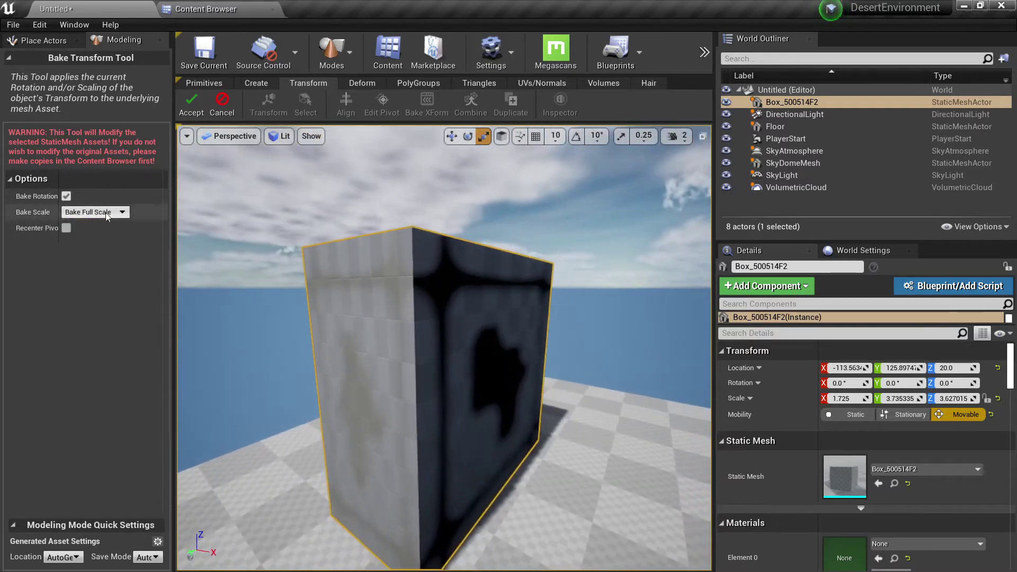
{"action": "left_click", "coordinate": [191, 106]}
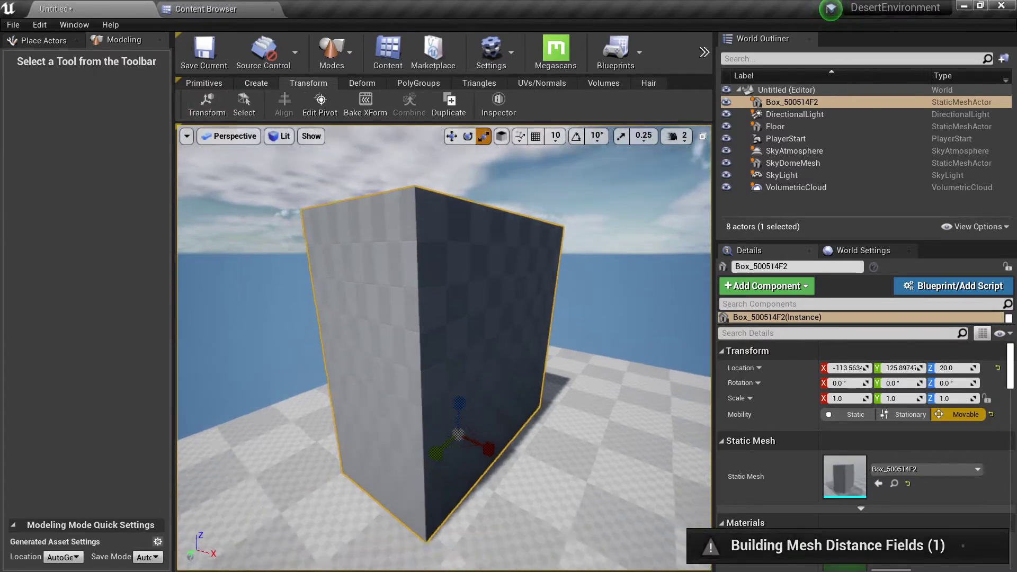
Step: Stretch the box to a Y scale of about 1.66 and rotate it about 47.4° around Z
{"action": "mouse_move", "coordinate": [686, 371]}
{"action": "right_mouse_down"}
{"action": "mouse_move", "coordinate": [665, 372]}
{"action": "mouse_move", "coordinate": [686, 371]}
{"action": "right_mouse_up"}
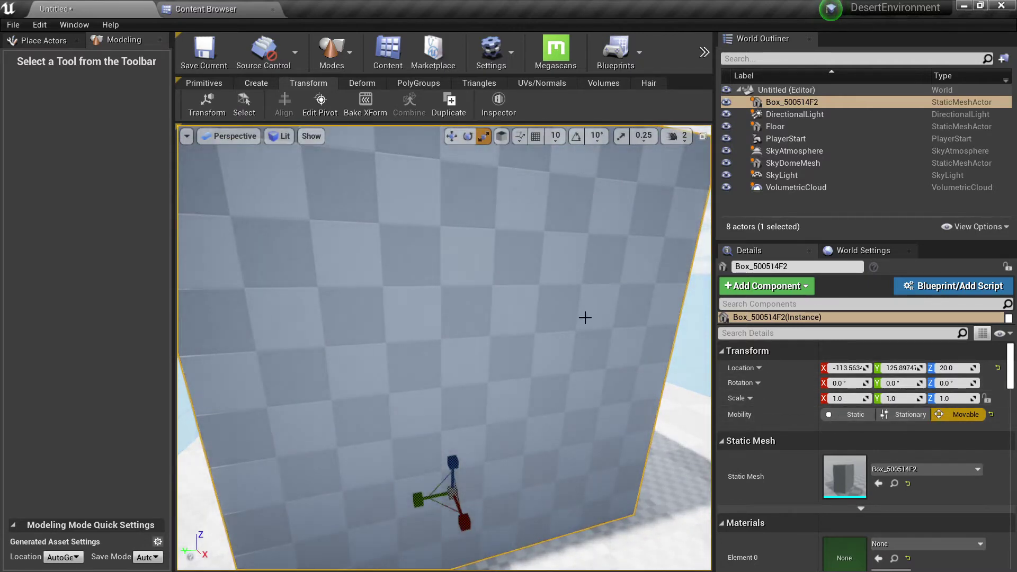
{"action": "right_click_drag", "start_coordinate": [585, 318], "coordinate": [610, 322]}
{"action": "key", "text": "e"}
{"action": "key", "text": "r"}
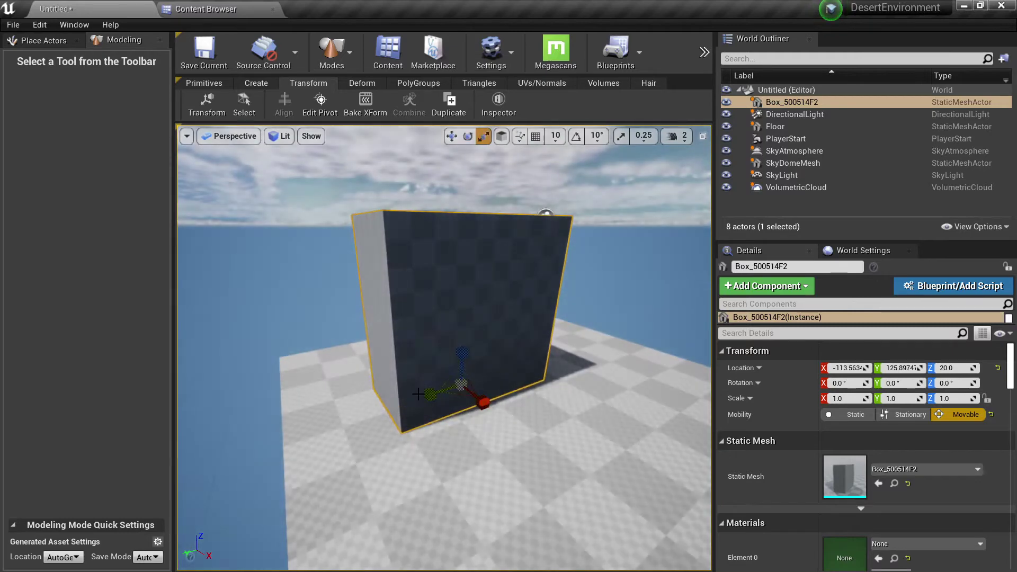
{"action": "left_click_drag", "start_coordinate": [418, 394], "coordinate": [403, 398]}
{"action": "key", "text": "e"}
{"action": "left_click_drag", "start_coordinate": [450, 423], "coordinate": [482, 427]}
{"action": "key", "text": "w"}
Step: Bake the box's new rotation and Y scale into its mesh with Bake XForm
{"action": "left_click", "coordinate": [366, 106]}
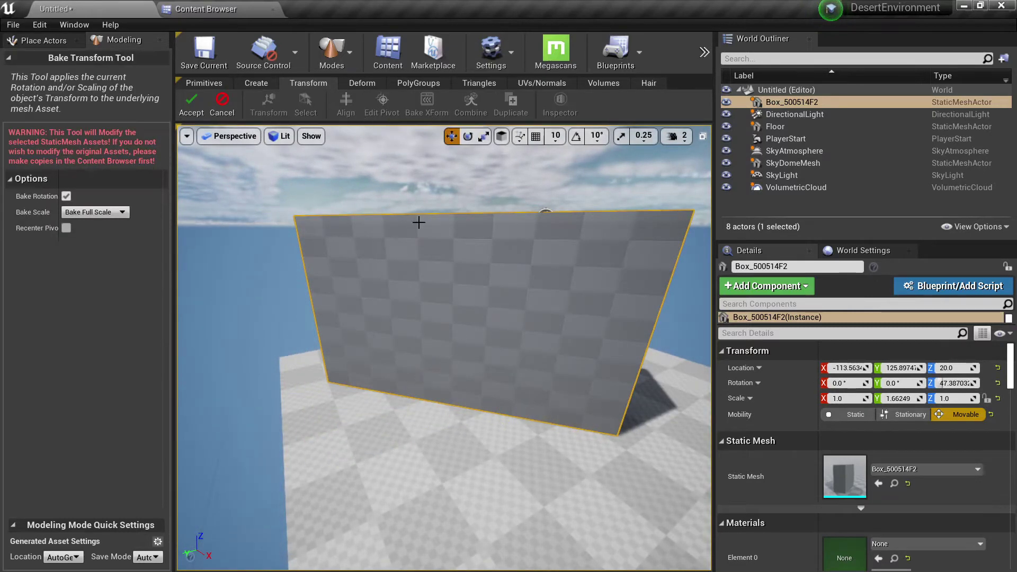
{"action": "left_click", "coordinate": [189, 101]}
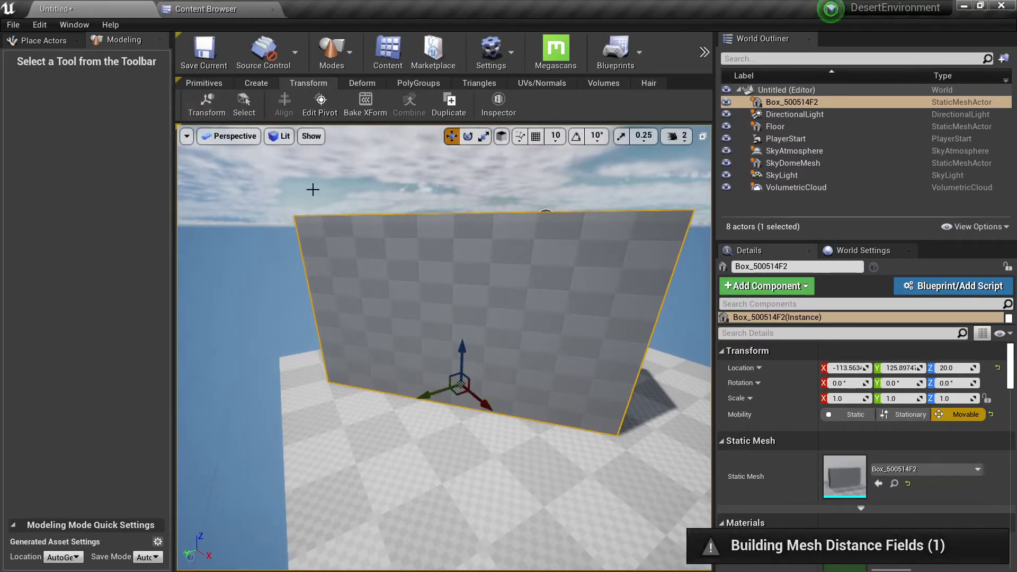
{"action": "right_click_drag", "start_coordinate": [633, 378], "coordinate": [662, 397]}
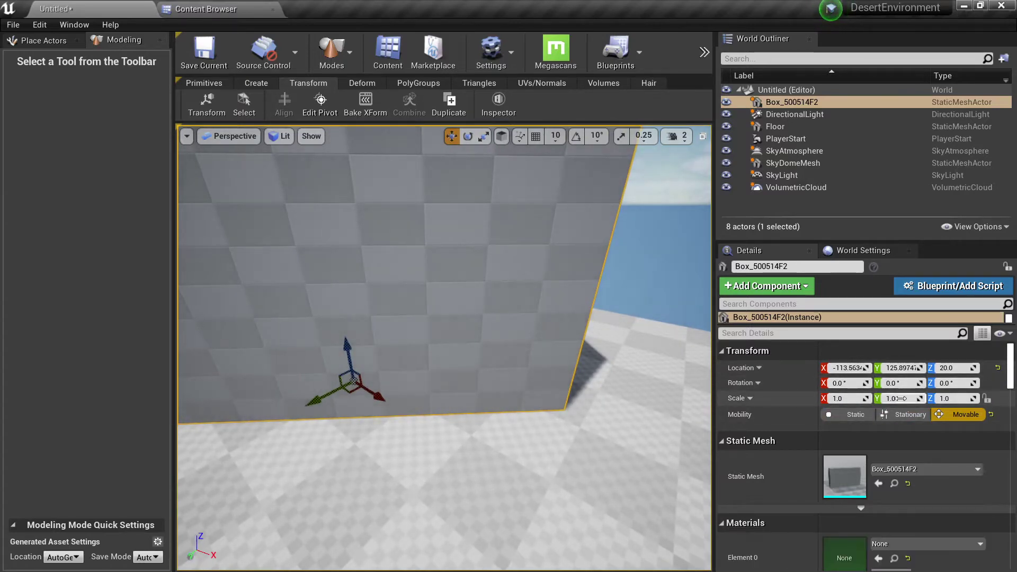
{"action": "right_click_drag", "start_coordinate": [597, 285], "coordinate": [591, 342]}
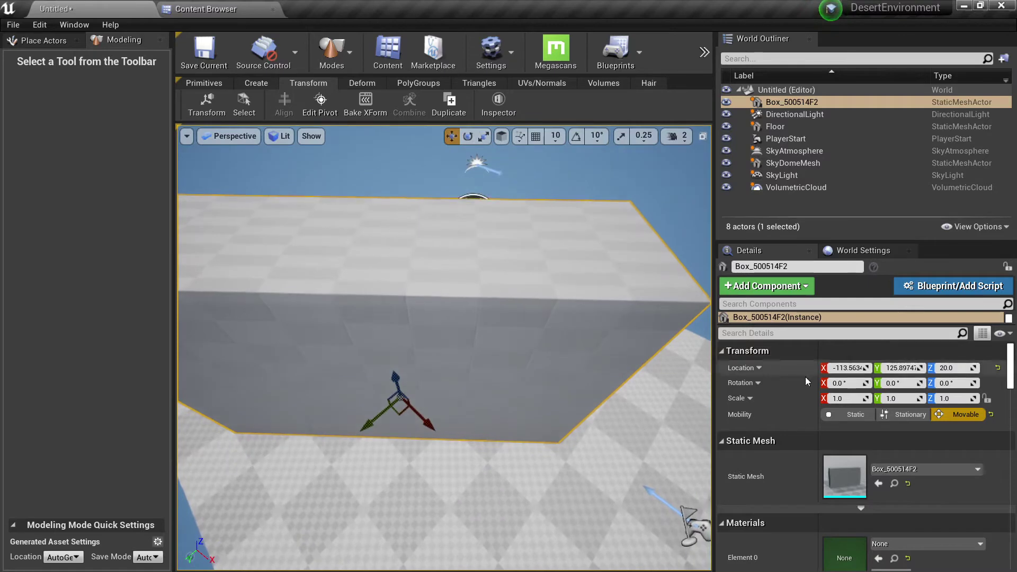
Step: Set the box's location to X 0, Y 0, Z 0
{"action": "left_click", "coordinate": [863, 366]}
{"action": "type", "text": "0"}
{"action": "key", "text": "Tab"}
{"action": "type", "text": "0"}
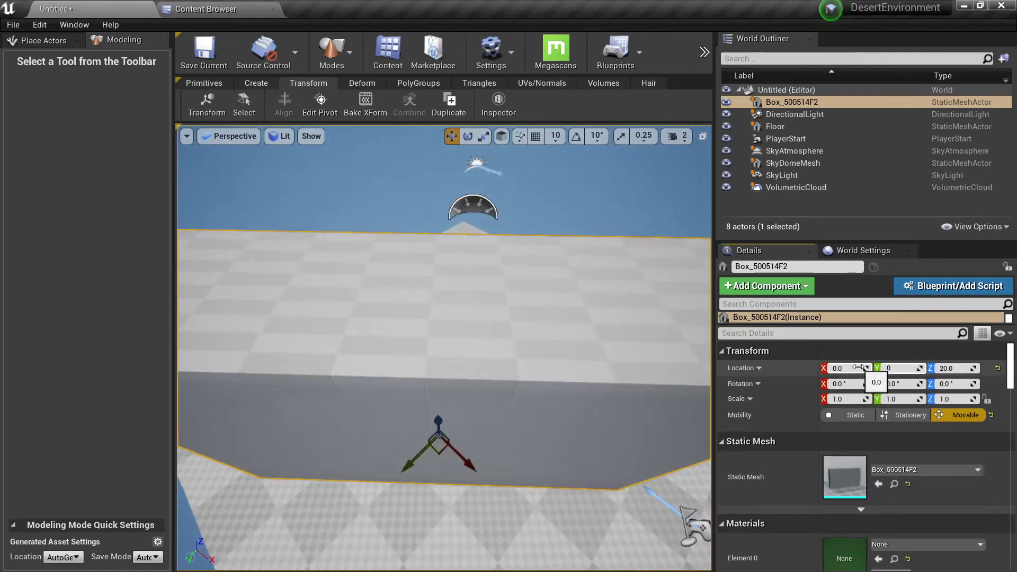
{"action": "key", "text": "Tab"}
{"action": "type", "text": "0"}
{"action": "key", "text": "Return"}
{"action": "right_click_drag", "start_coordinate": [685, 435], "coordinate": [280, 144]}
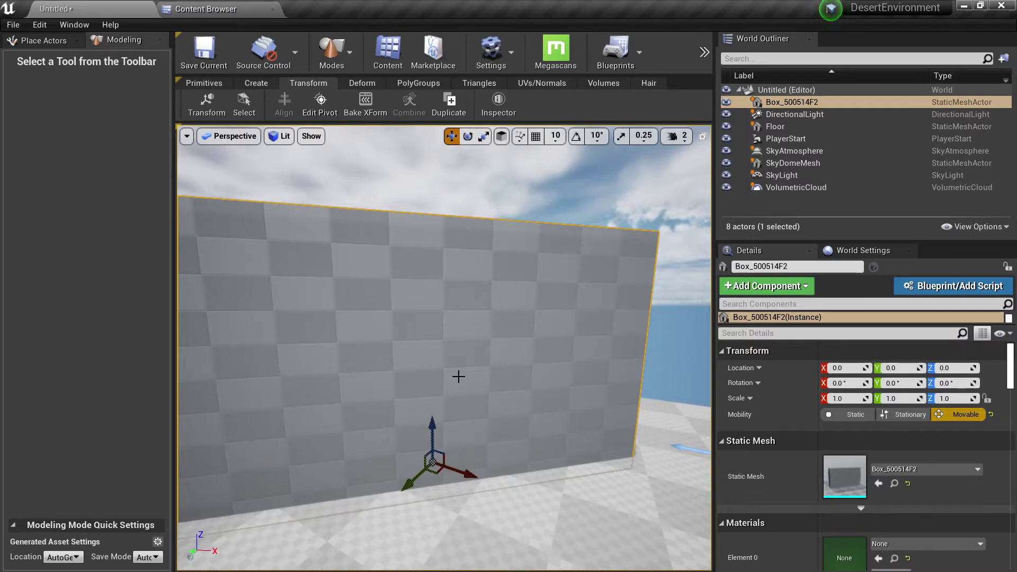
{"action": "right_click_drag", "start_coordinate": [459, 376], "coordinate": [447, 363]}
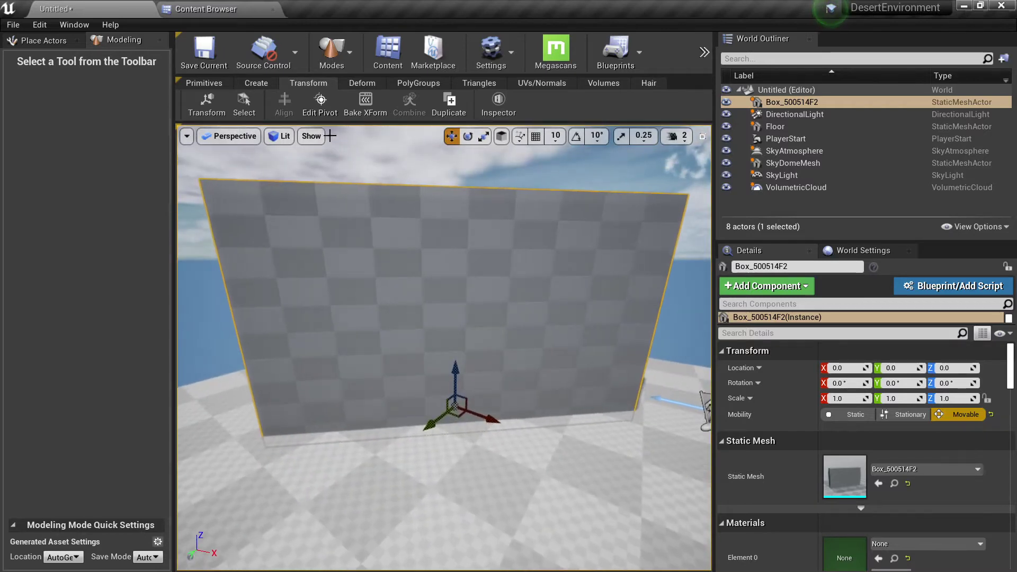
Step: Start Edit Pivot on the box and snap its pivot to the center, then to the bottom
{"action": "left_click", "coordinate": [321, 106]}
{"action": "right_click_drag", "start_coordinate": [445, 318], "coordinate": [392, 318]}
{"action": "left_click", "coordinate": [42, 261]}
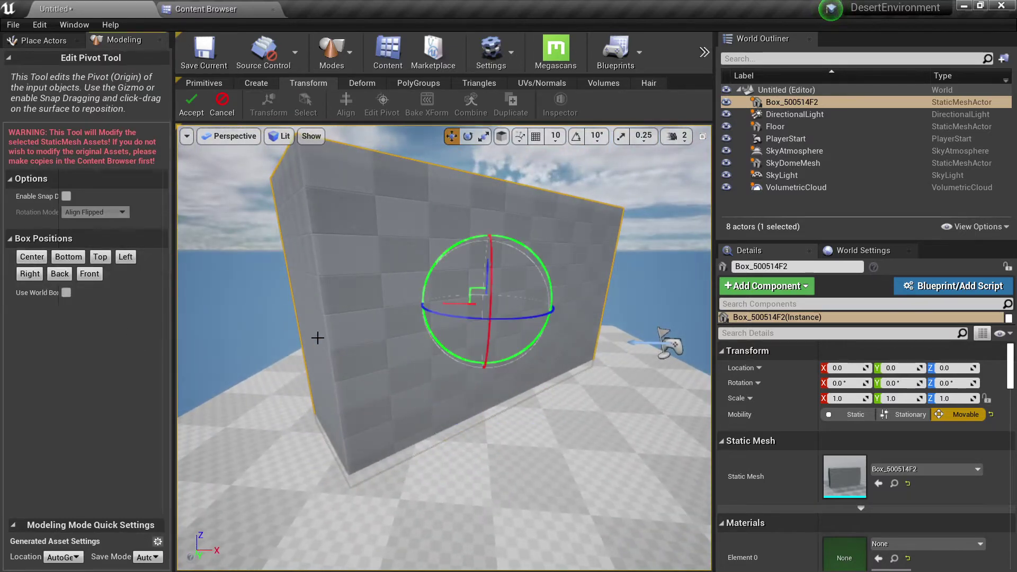
{"action": "right_click_drag", "start_coordinate": [309, 336], "coordinate": [261, 352]}
{"action": "left_click", "coordinate": [73, 262]}
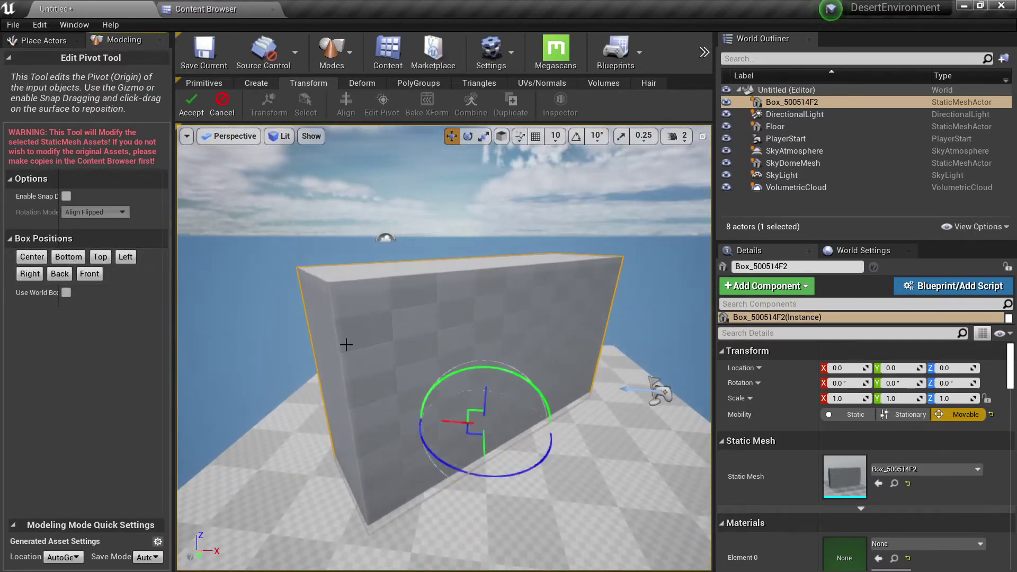
Step: Try the box's pivot near its lower corner and at the Top, Right and Back positions, and cancel the pivot edit
{"action": "right_click_drag", "start_coordinate": [345, 344], "coordinate": [456, 372]}
{"action": "left_click_drag", "start_coordinate": [488, 369], "coordinate": [348, 422]}
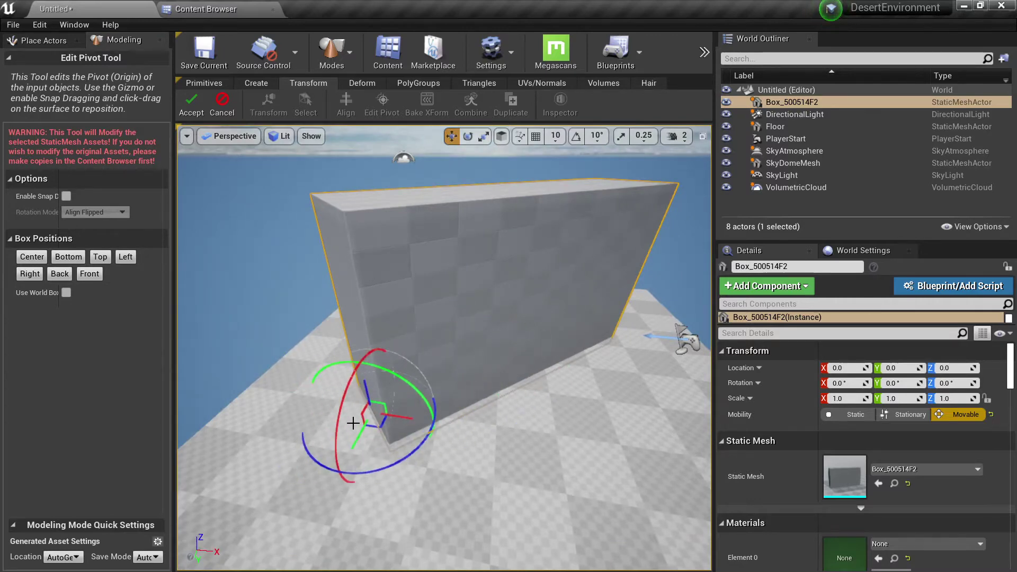
{"action": "right_click_drag", "start_coordinate": [347, 422], "coordinate": [308, 401]}
{"action": "left_click", "coordinate": [100, 256]}
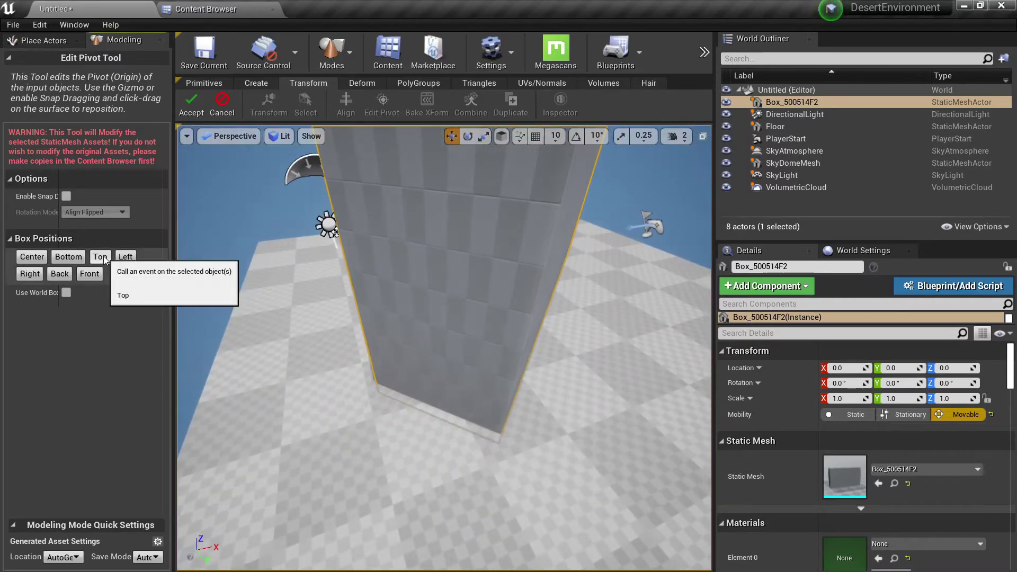
{"action": "left_click", "coordinate": [30, 273]}
{"action": "right_click_drag", "start_coordinate": [296, 338], "coordinate": [313, 318]}
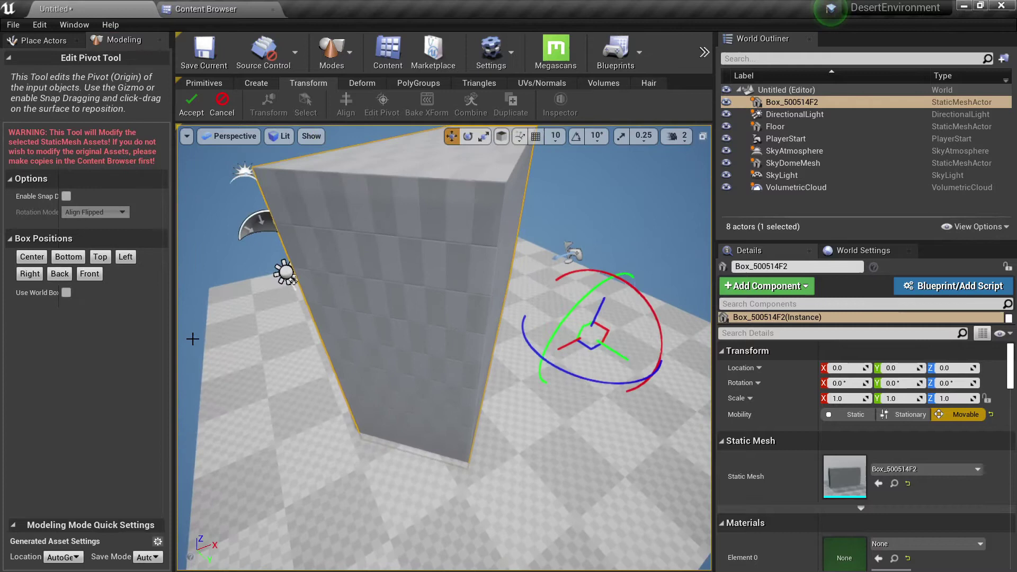
{"action": "left_click", "coordinate": [66, 274]}
{"action": "mouse_move", "coordinate": [361, 295]}
{"action": "right_mouse_down"}
{"action": "mouse_move", "coordinate": [365, 276]}
{"action": "mouse_move", "coordinate": [354, 295]}
{"action": "mouse_move", "coordinate": [339, 291]}
{"action": "mouse_move", "coordinate": [323, 305]}
{"action": "mouse_move", "coordinate": [362, 297]}
{"action": "right_mouse_up"}
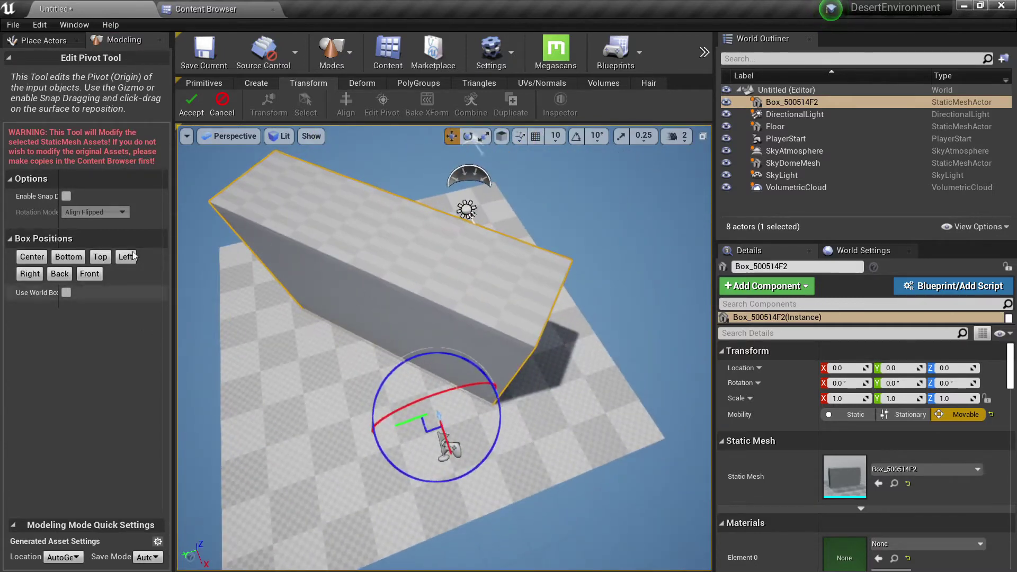
{"action": "left_click", "coordinate": [224, 112]}
{"action": "right_click_drag", "start_coordinate": [359, 245], "coordinate": [369, 218]}
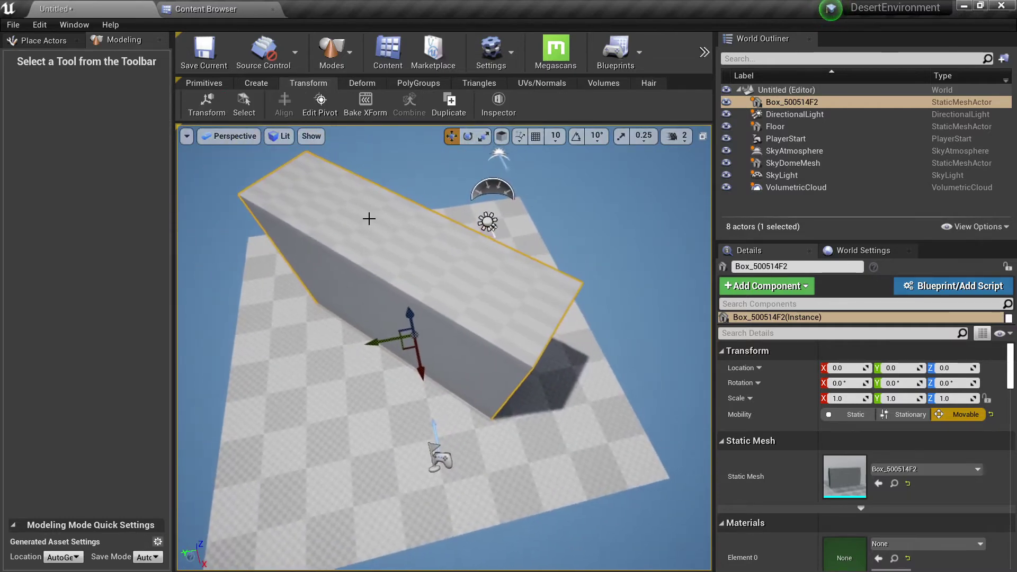
Step: Delete the box and place a cylinder primitive near the middle of the floor
{"action": "key", "text": "e"}
{"action": "key", "text": "w"}
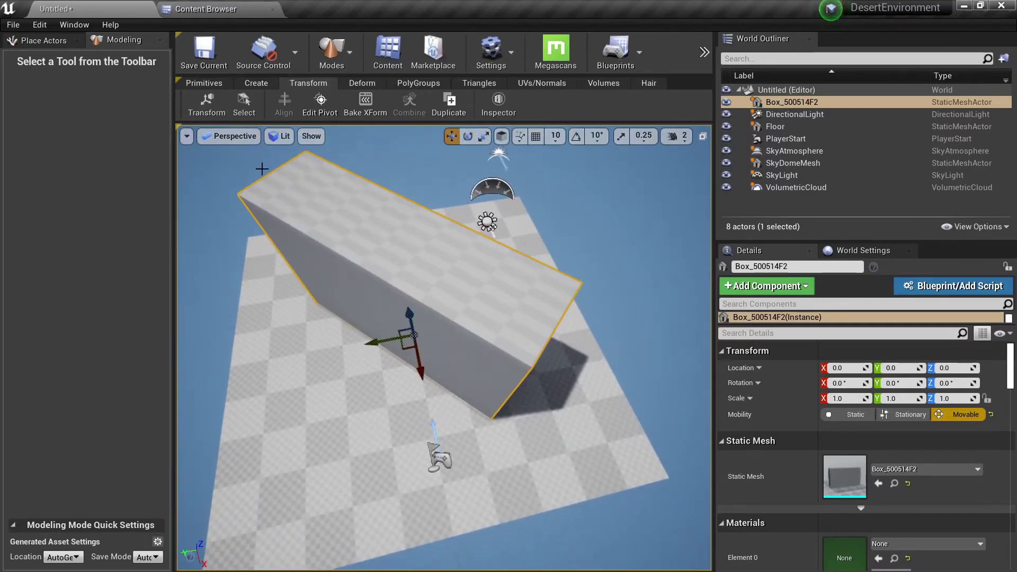
{"action": "key", "text": "Delete"}
{"action": "left_click", "coordinate": [206, 84]}
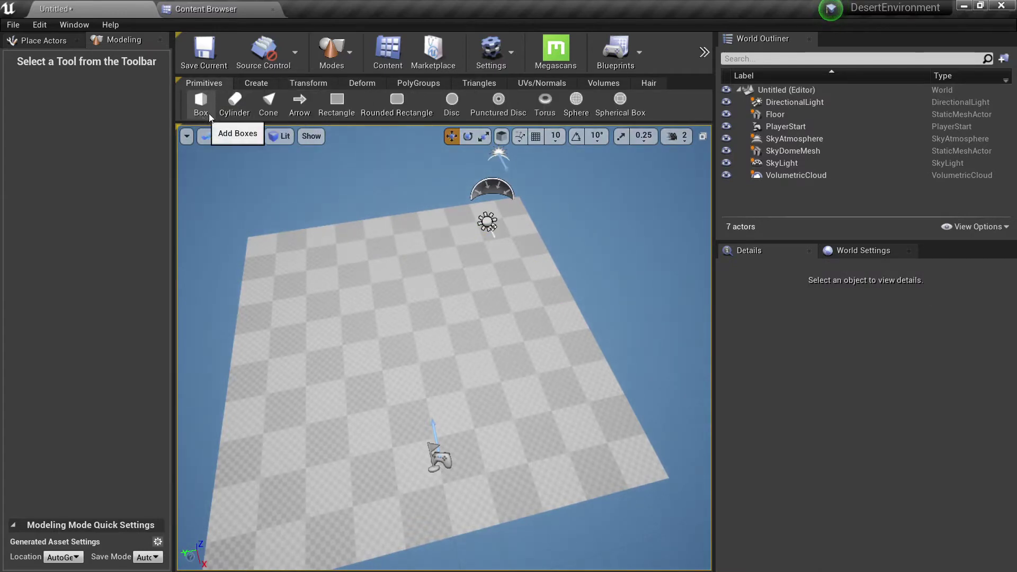
{"action": "left_click", "coordinate": [233, 108]}
{"action": "left_click", "coordinate": [426, 343]}
{"action": "left_click", "coordinate": [207, 116]}
{"action": "right_click_drag", "start_coordinate": [296, 228], "coordinate": [363, 201]}
Step: Start Edit Pivot on the cylinder and try the Top, Front, Back and Right pivot positions
{"action": "left_click", "coordinate": [321, 85]}
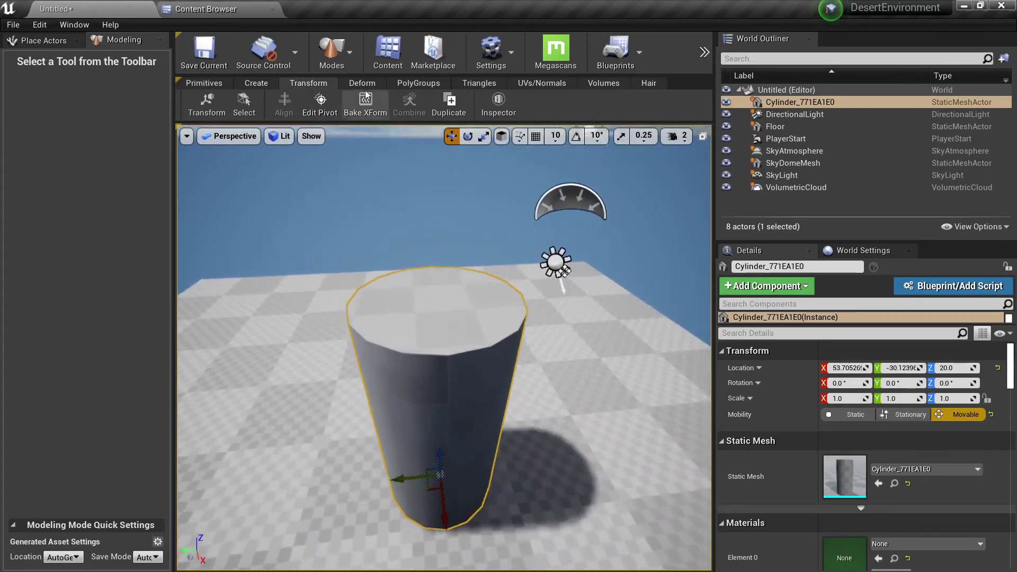
{"action": "left_click", "coordinate": [321, 103]}
{"action": "right_click_drag", "start_coordinate": [370, 332], "coordinate": [400, 313]}
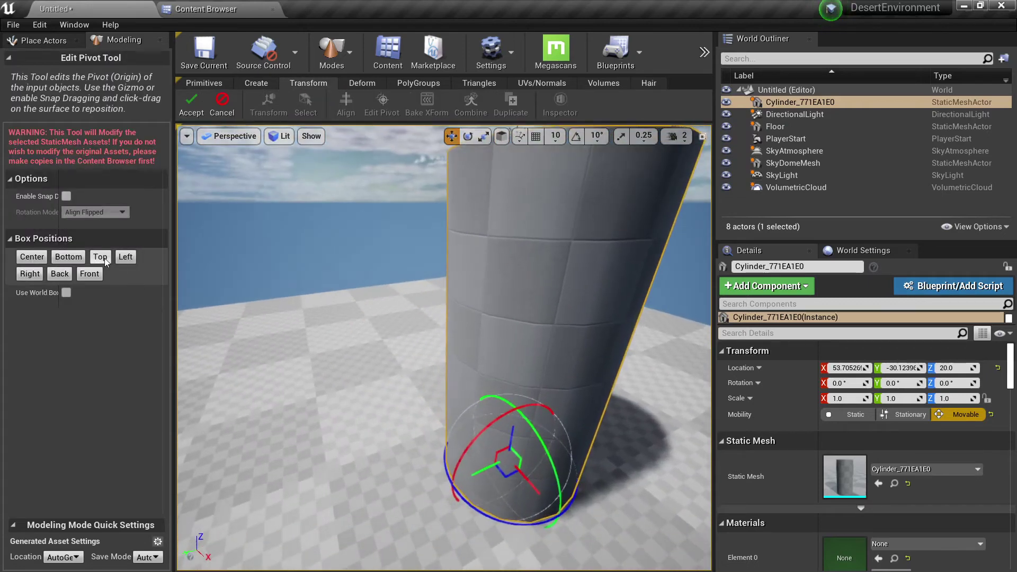
{"action": "left_click", "coordinate": [100, 257]}
{"action": "right_click_drag", "start_coordinate": [351, 279], "coordinate": [365, 312]}
{"action": "left_click", "coordinate": [90, 274]}
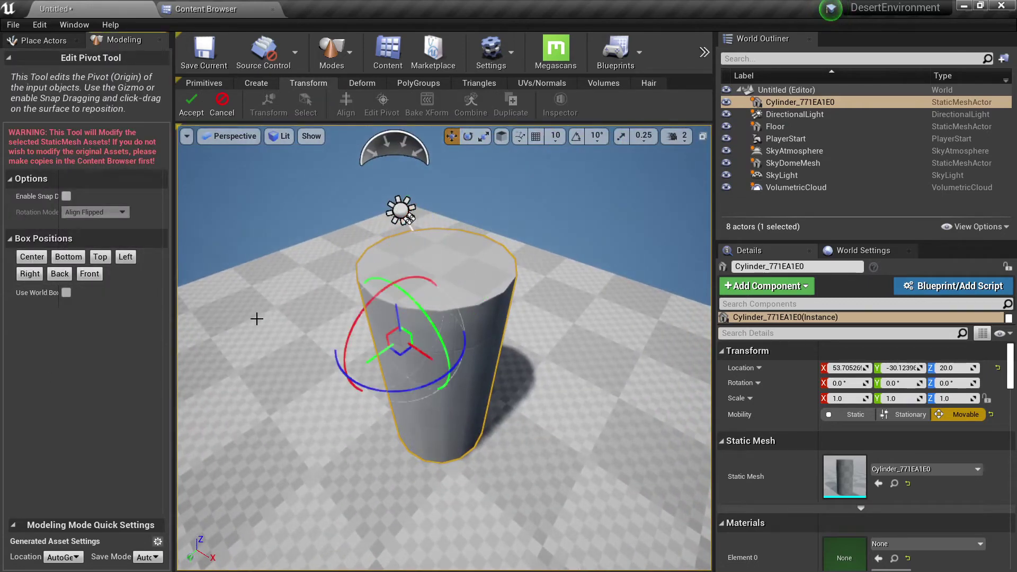
{"action": "right_click_drag", "start_coordinate": [409, 217], "coordinate": [419, 221]}
{"action": "left_click", "coordinate": [59, 273]}
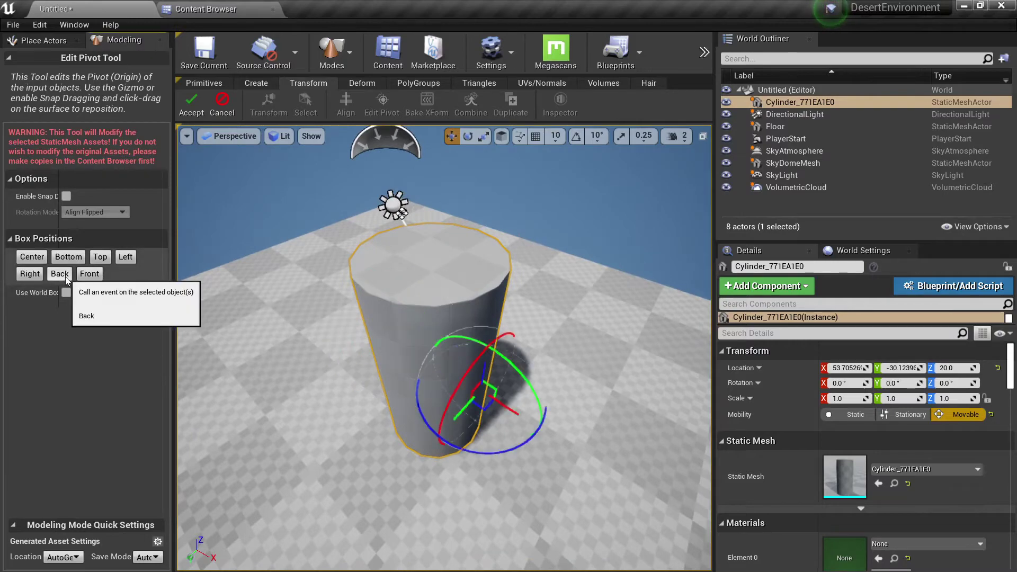
{"action": "left_click", "coordinate": [30, 273]}
Step: Snap the cylinder's pivot to its center and accept the pivot edit
{"action": "left_click", "coordinate": [34, 262]}
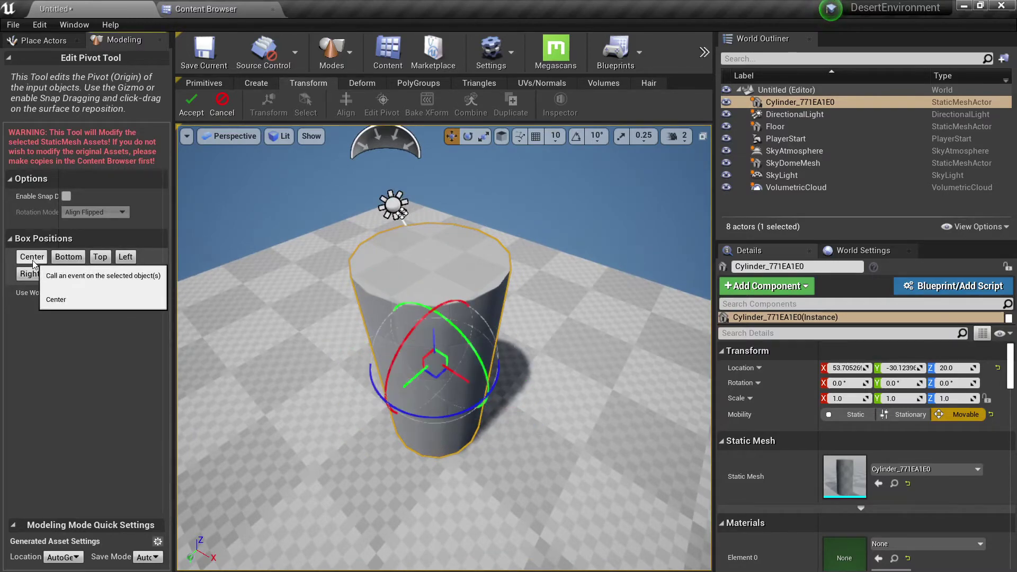
{"action": "right_click_drag", "start_coordinate": [304, 345], "coordinate": [275, 310]}
{"action": "key", "text": "f"}
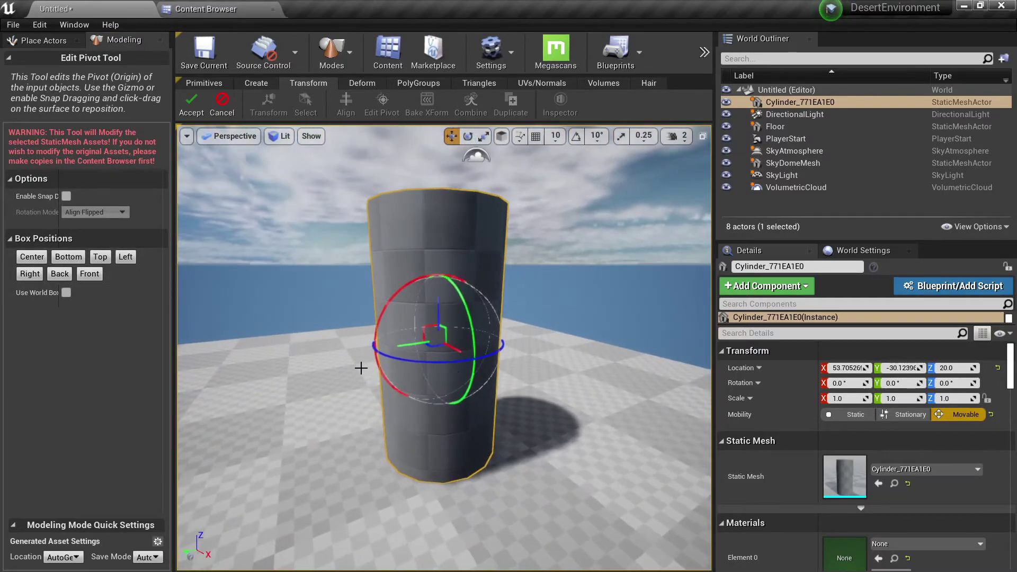
{"action": "right_click_drag", "start_coordinate": [217, 277], "coordinate": [260, 273]}
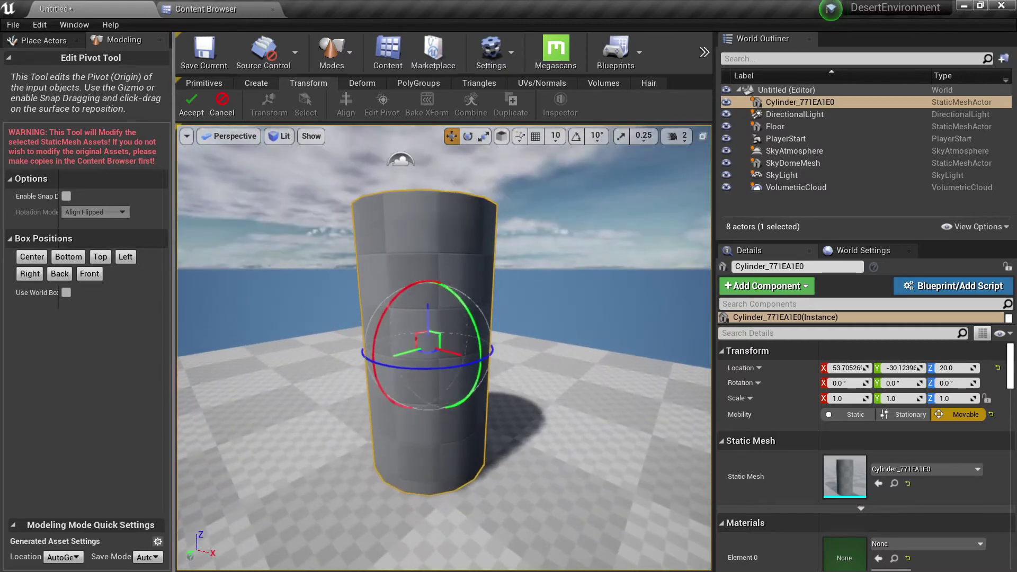
{"action": "left_click", "coordinate": [199, 110]}
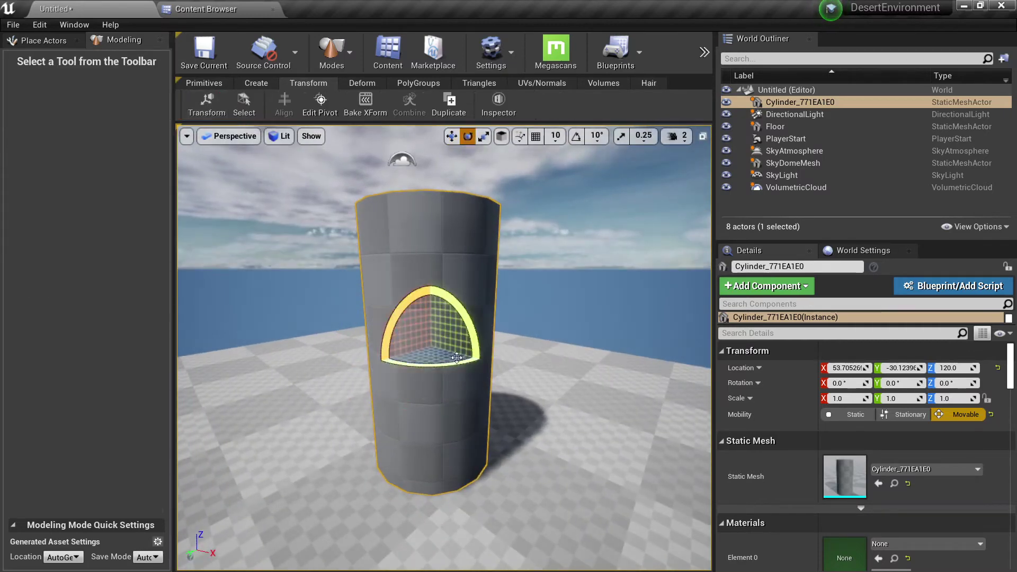
Step: Test the centered pivot by rotating the cylinder and placing another instance of its mesh in the level, removing both changes
{"action": "left_click_drag", "start_coordinate": [391, 318], "coordinate": [468, 330]}
{"action": "key", "text": "ctrl+z"}
{"action": "left_click", "coordinate": [894, 483]}
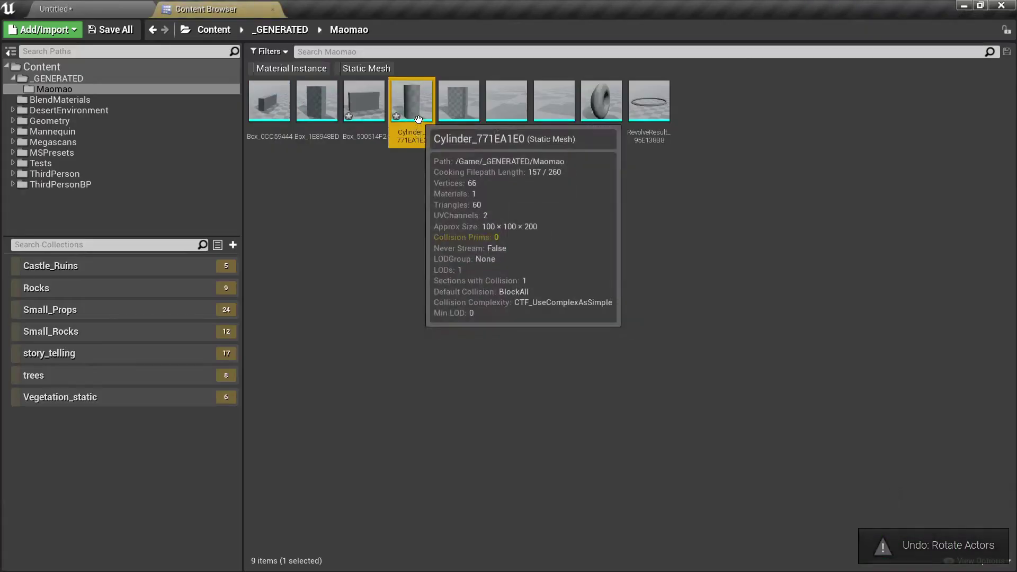
{"action": "left_click_drag", "start_coordinate": [412, 103], "coordinate": [606, 299]}
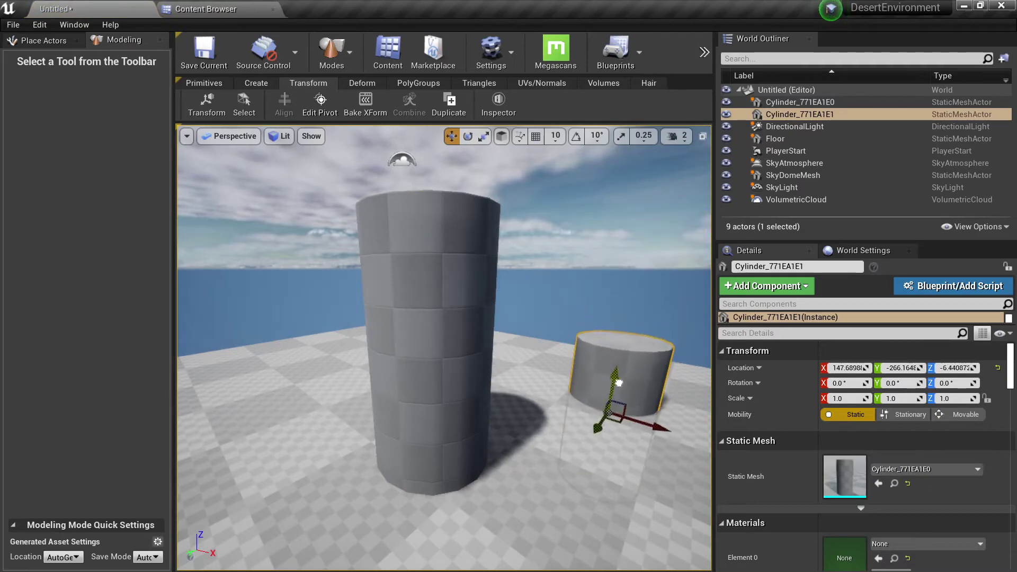
{"action": "key", "text": "Delete"}
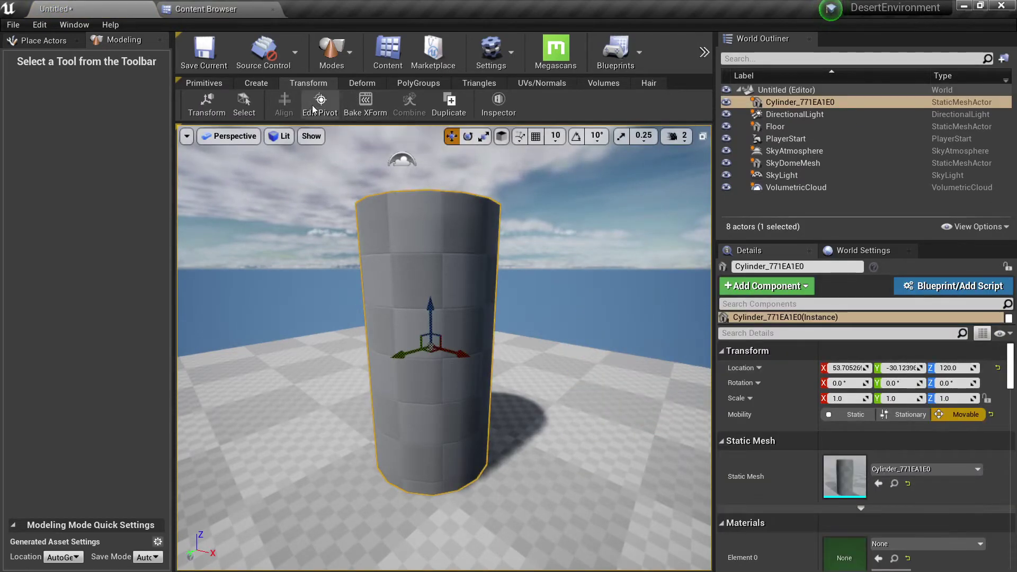
Step: Move the cylinder's pivot to its bottom with Edit Pivot and accept the change
{"action": "left_click", "coordinate": [320, 104]}
{"action": "left_click", "coordinate": [75, 262]}
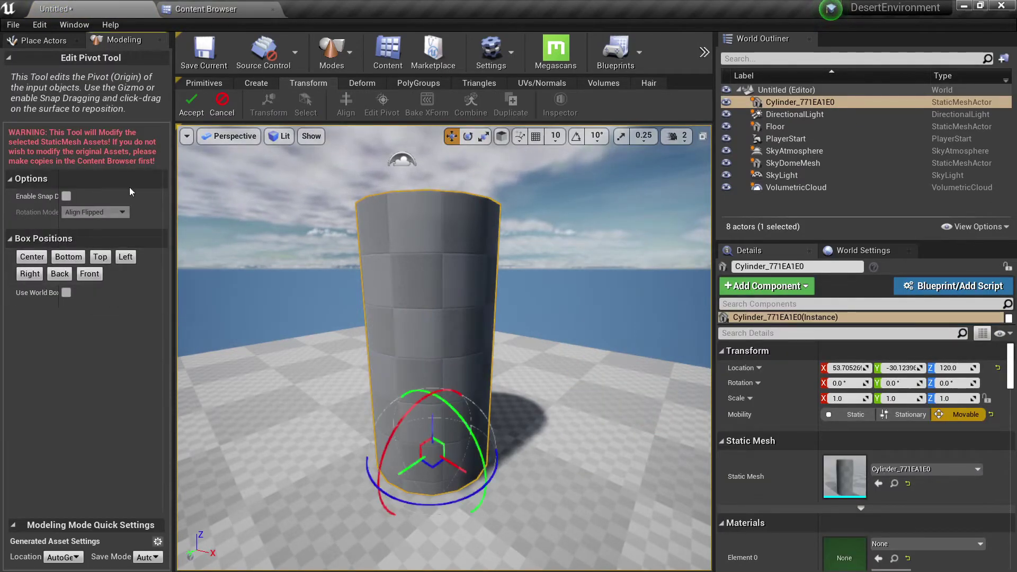
{"action": "left_click", "coordinate": [191, 103]}
Step: Place a second instance of the cylinder mesh from the Content Browser on the floor beside the first cylinder
{"action": "left_click", "coordinate": [205, 9]}
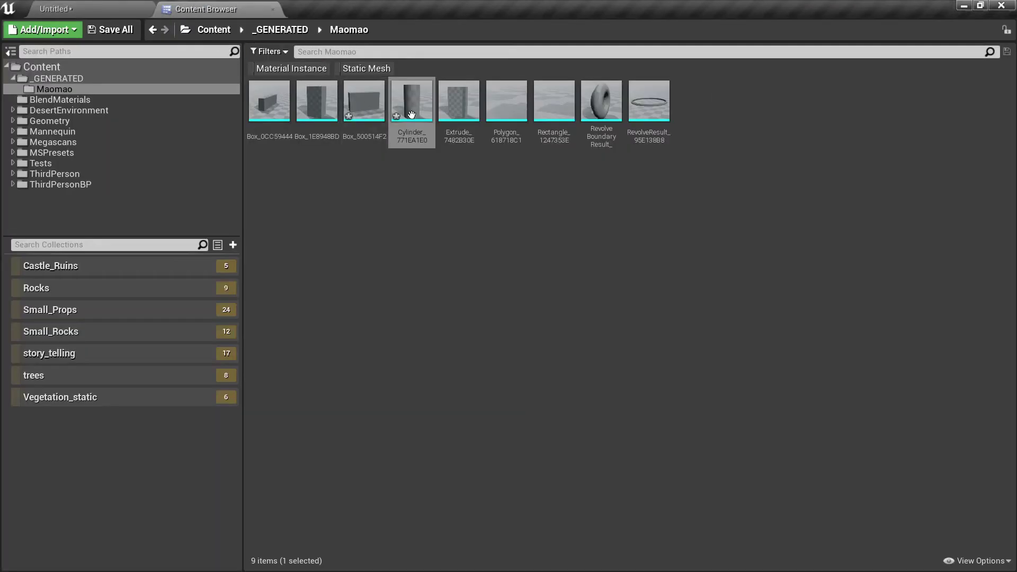
{"action": "left_click_drag", "start_coordinate": [411, 114], "coordinate": [570, 401]}
{"action": "right_click_drag", "start_coordinate": [570, 401], "coordinate": [588, 402]}
{"action": "key", "text": "s"}
{"action": "right_click_drag", "start_coordinate": [502, 365], "coordinate": [502, 350]}
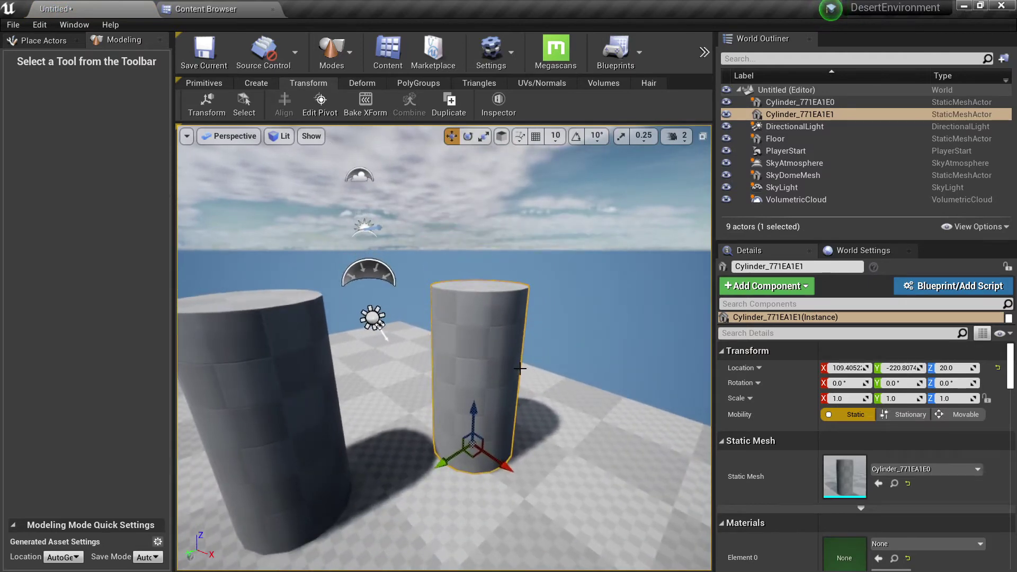
{"action": "key", "text": "s"}
{"action": "right_click_drag", "start_coordinate": [320, 340], "coordinate": [295, 384]}
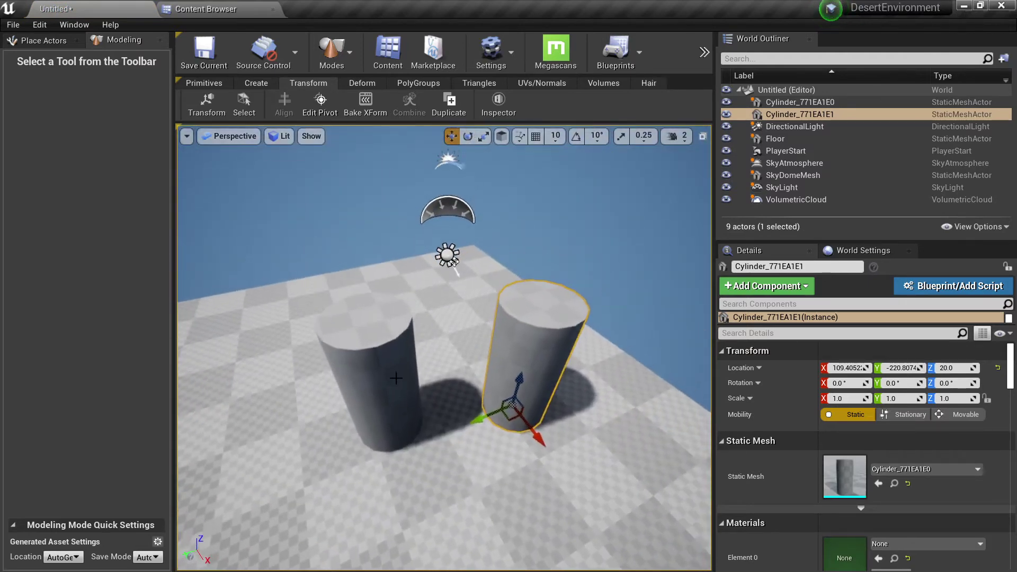
Step: Add a 100 × 100 × 100 box primitive on the floor beside the original cylinder
{"action": "left_click", "coordinate": [396, 378]}
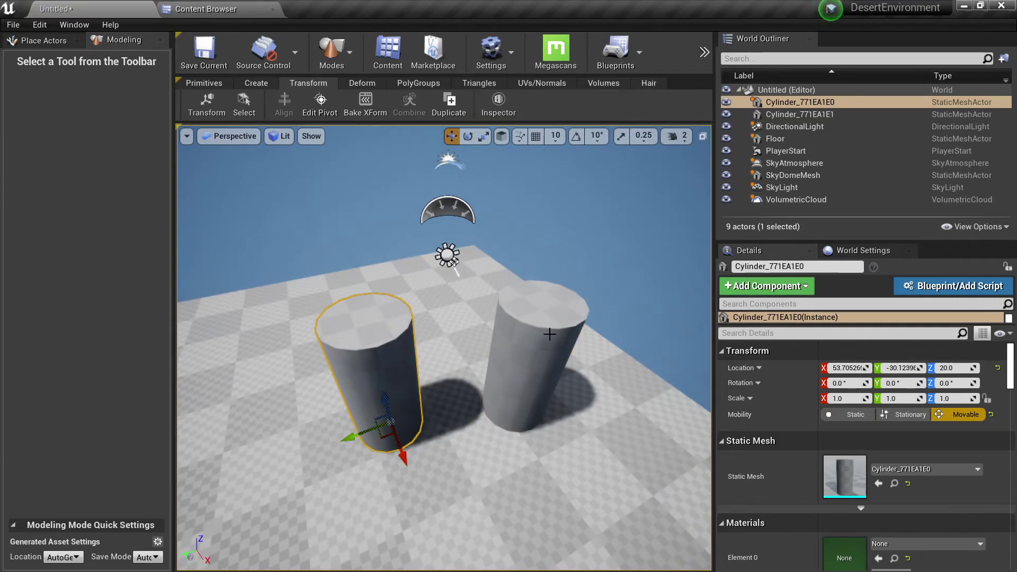
{"action": "left_click", "coordinate": [204, 84]}
{"action": "left_click", "coordinate": [241, 103]}
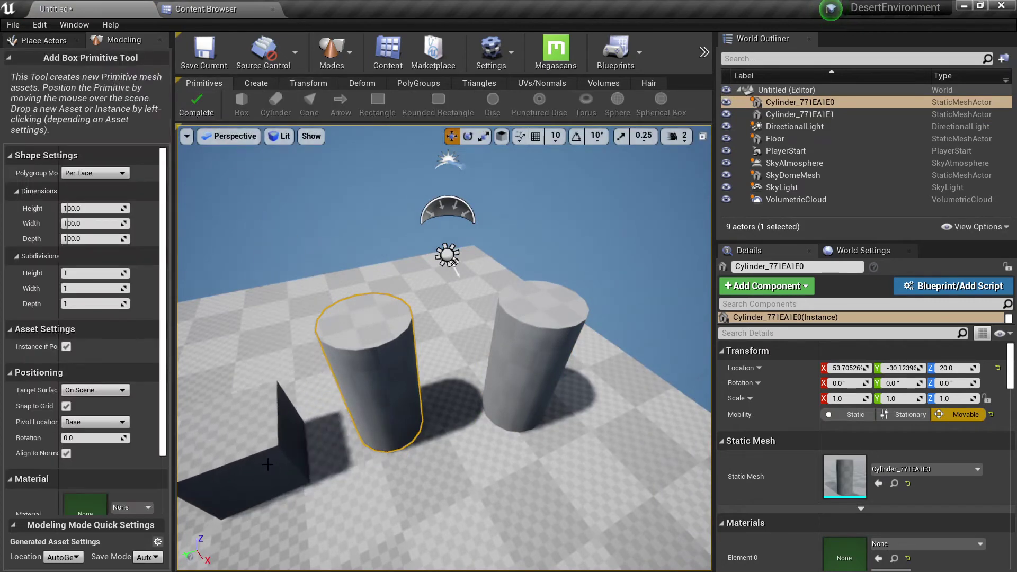
{"action": "left_click", "coordinate": [267, 464]}
{"action": "right_click_drag", "start_coordinate": [270, 460], "coordinate": [223, 474]}
{"action": "key", "text": "s"}
{"action": "left_click", "coordinate": [196, 105]}
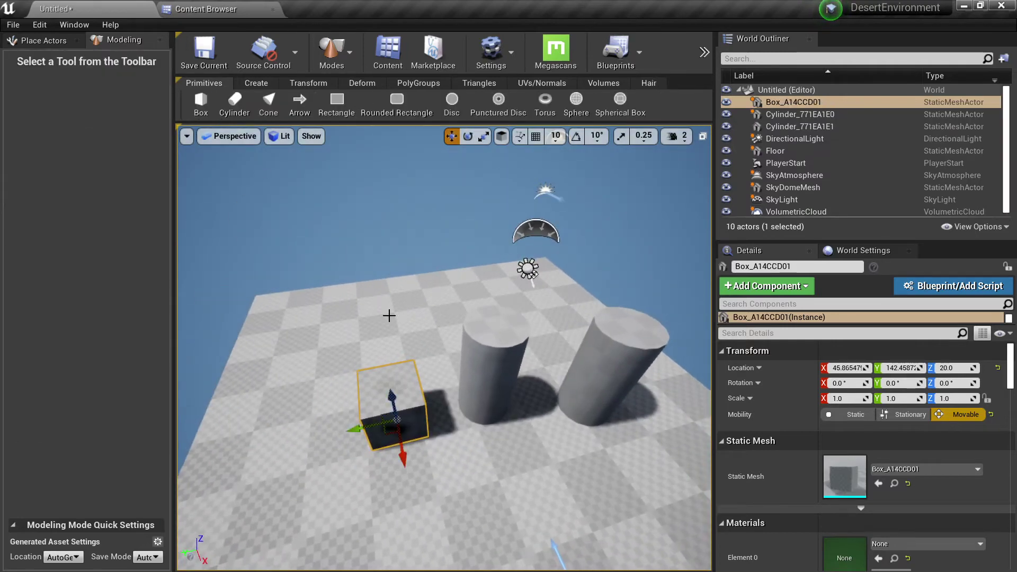
Step: Select the box and the original cylinder together and start the Align tool on them
{"action": "key", "text": "w"}
{"action": "right_click_drag", "start_coordinate": [389, 316], "coordinate": [390, 267]}
{"action": "left_click", "coordinate": [484, 357]}
{"action": "right_click_drag", "start_coordinate": [484, 358], "coordinate": [485, 323]}
{"action": "key", "text": "s"}
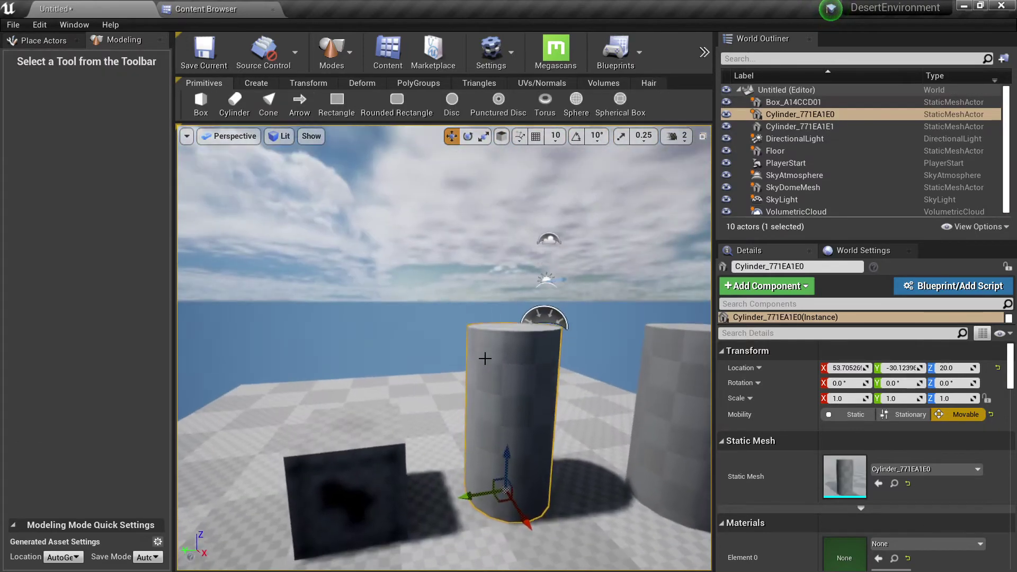
{"action": "left_click", "coordinate": [360, 466]}
{"action": "right_click_drag", "start_coordinate": [360, 466], "coordinate": [385, 456]}
{"action": "key", "text": "a"}
{"action": "key", "text": "d"}
{"action": "left_click", "coordinate": [309, 84]}
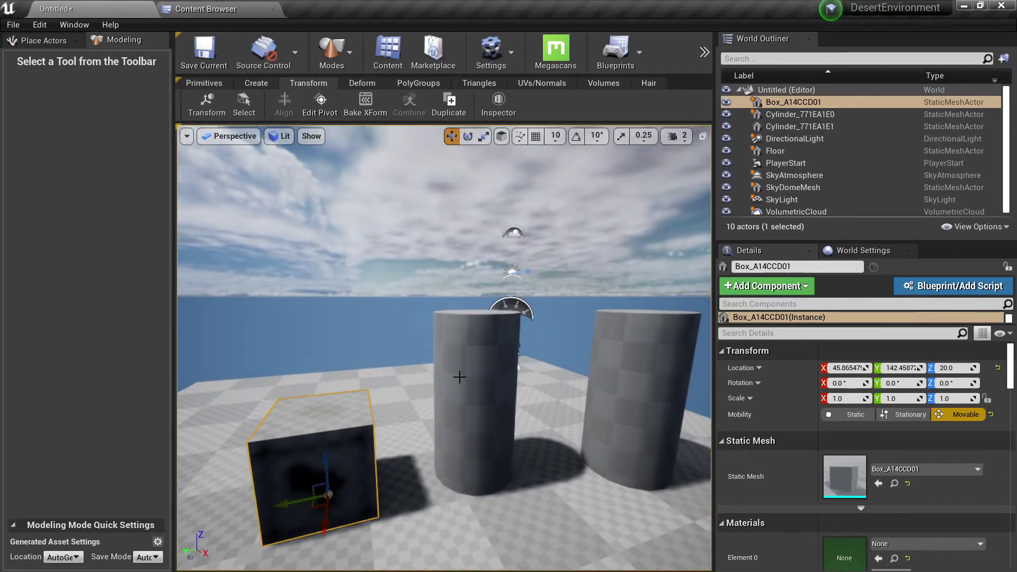
{"action": "left_click", "coordinate": [478, 364], "text": "ctrl"}
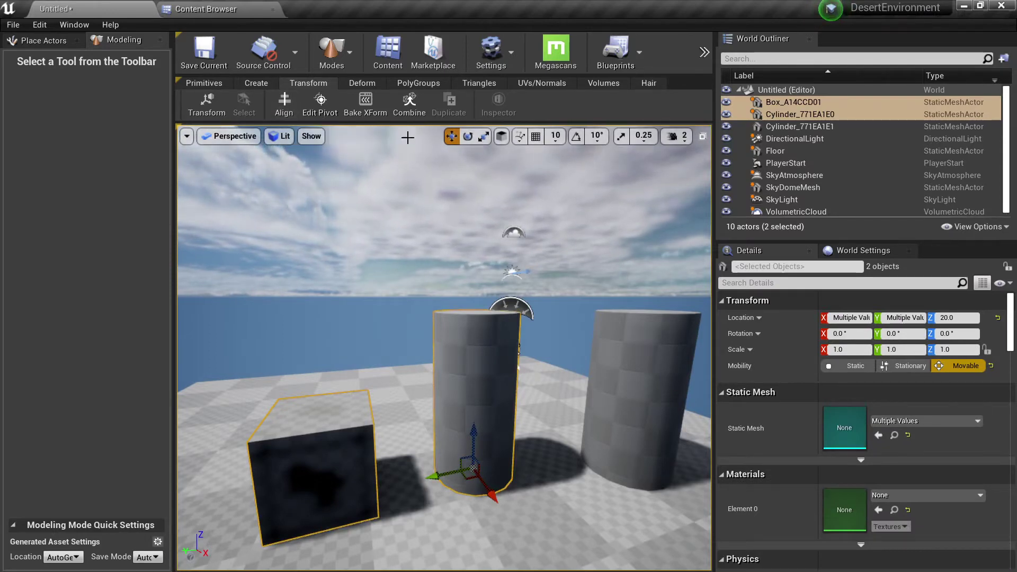
{"action": "left_click", "coordinate": [281, 110]}
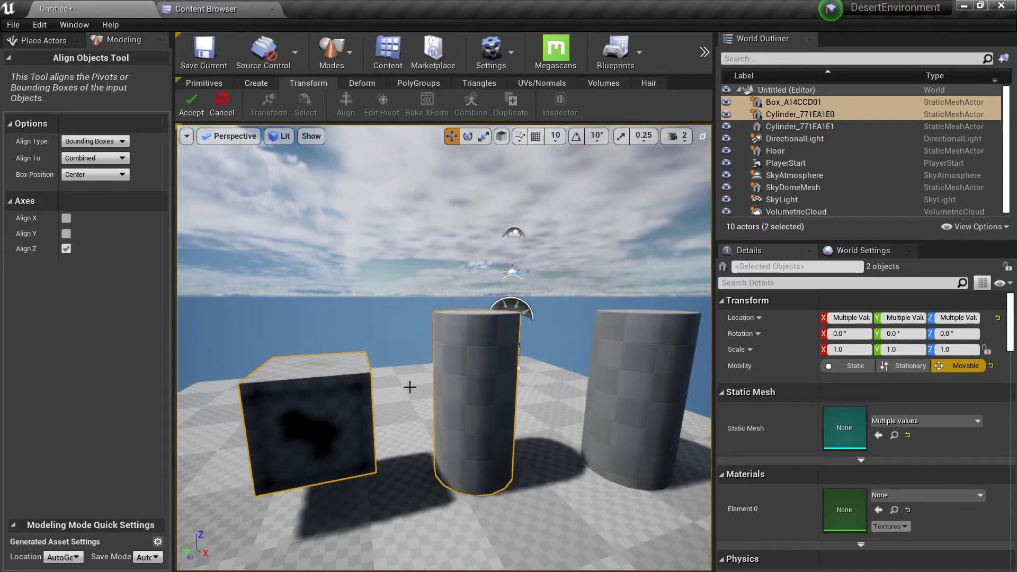
Step: Try the Pivots align type on the two objects and return to Bounding Boxes
{"action": "left_click", "coordinate": [84, 141]}
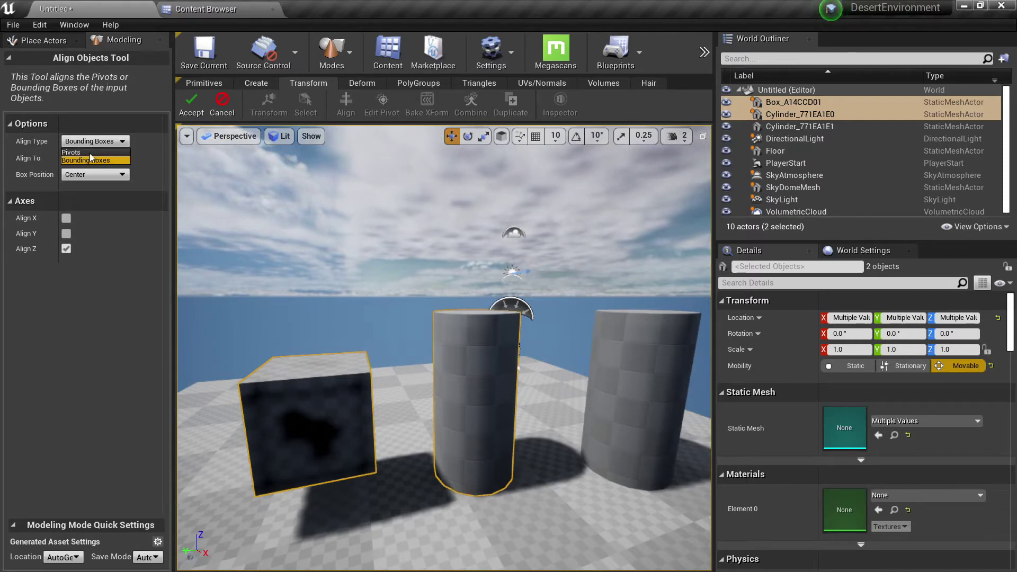
{"action": "left_click", "coordinate": [91, 152]}
{"action": "left_click", "coordinate": [91, 141]}
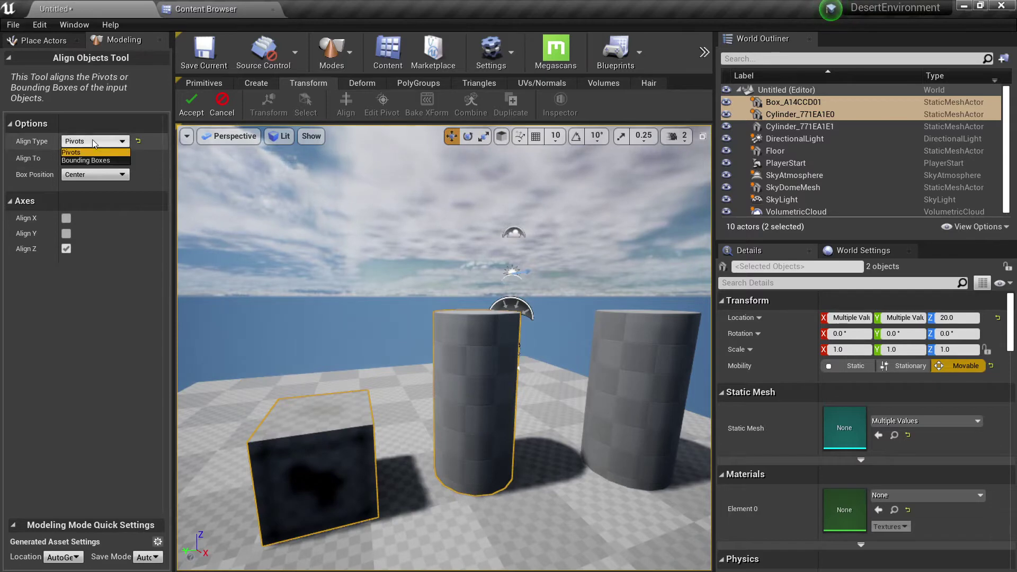
{"action": "left_click", "coordinate": [91, 159]}
Step: Try aligning the box and cylinder to the First Selected object, and switch the alignment target to Last Selected
{"action": "left_click", "coordinate": [92, 157]}
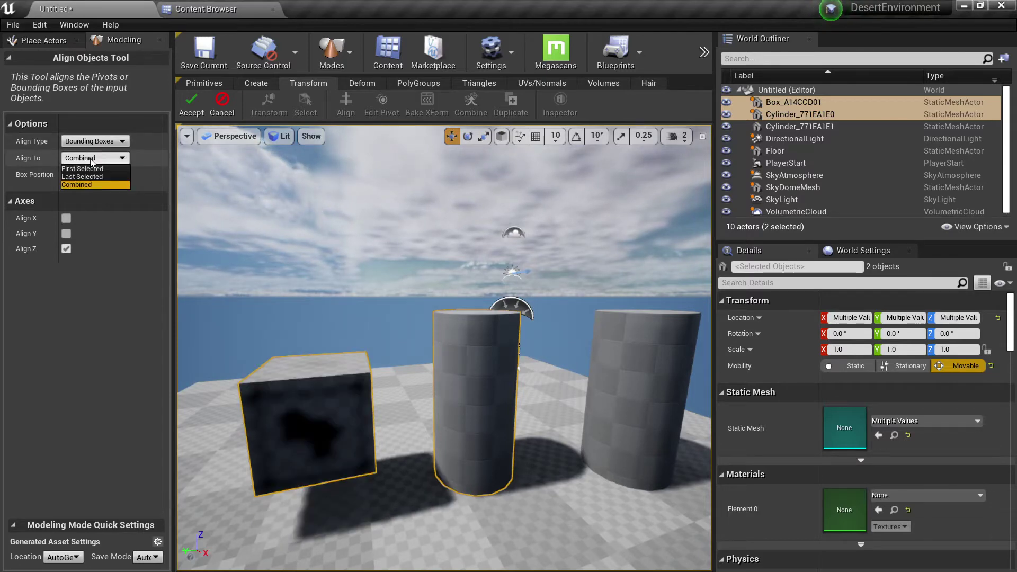
{"action": "left_click", "coordinate": [90, 170]}
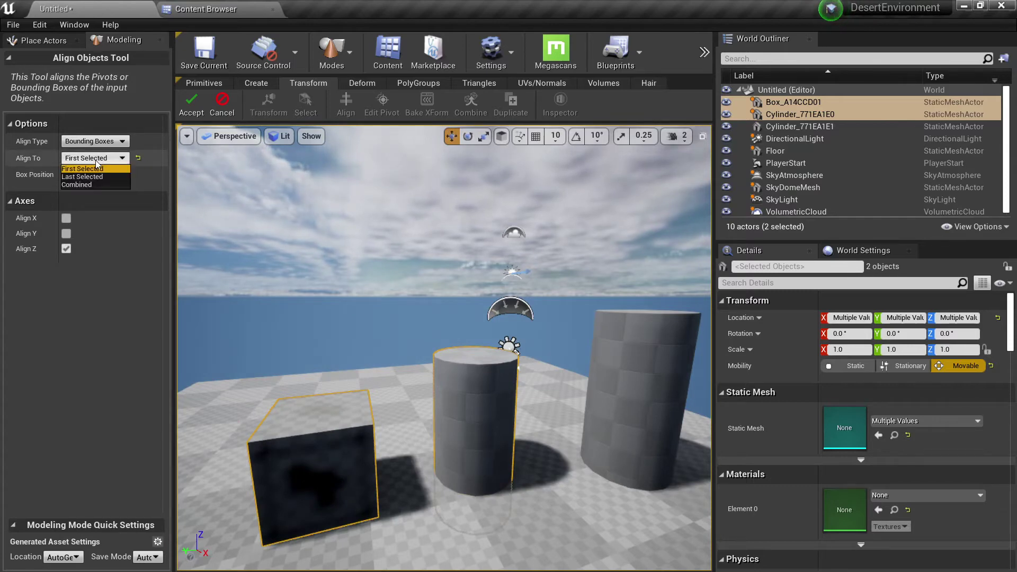
{"action": "left_click", "coordinate": [92, 176]}
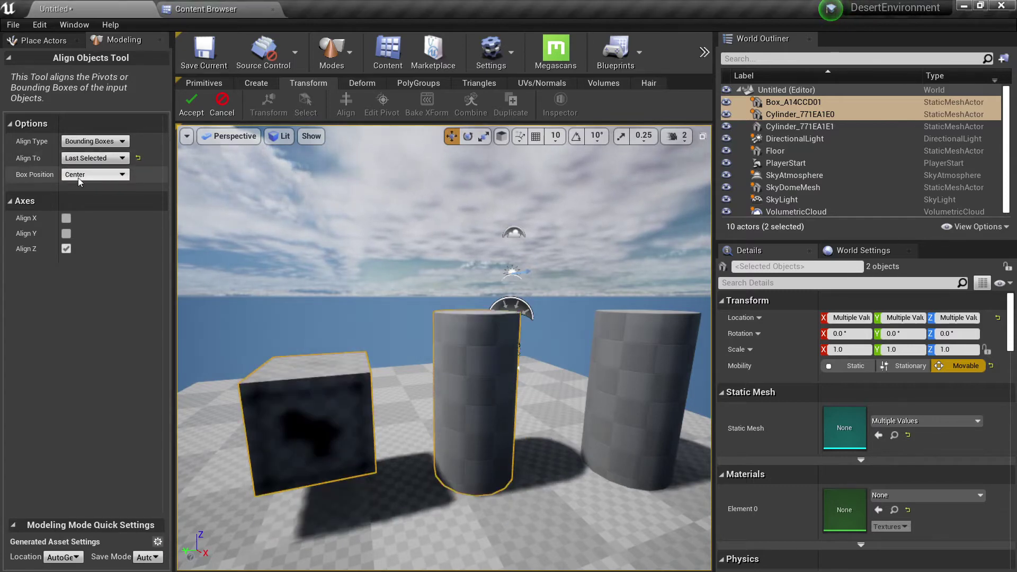
Step: Try the Top box position for the alignment and change it to Bottom
{"action": "left_click", "coordinate": [91, 177]}
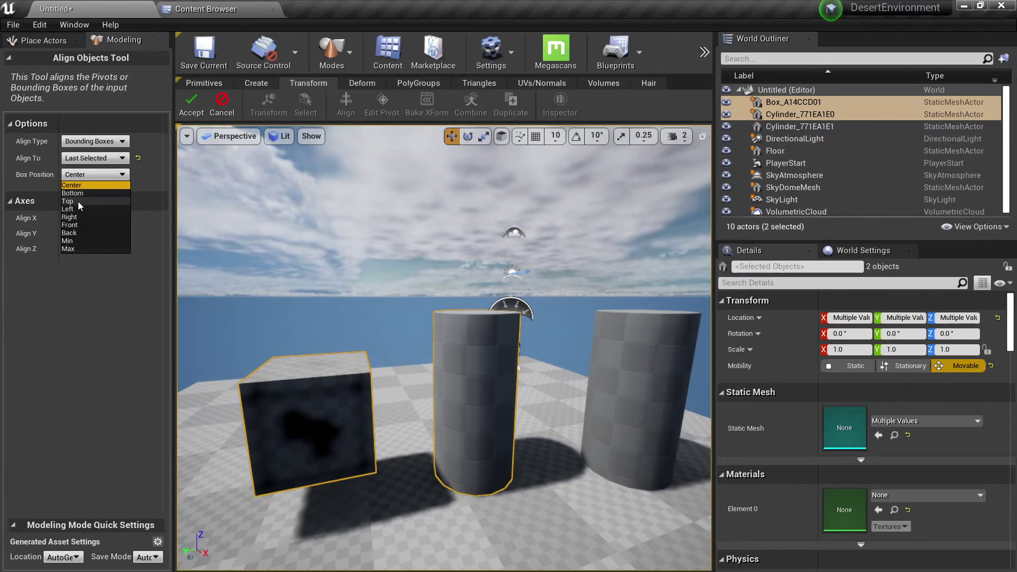
{"action": "left_click", "coordinate": [78, 201]}
{"action": "left_click", "coordinate": [79, 176]}
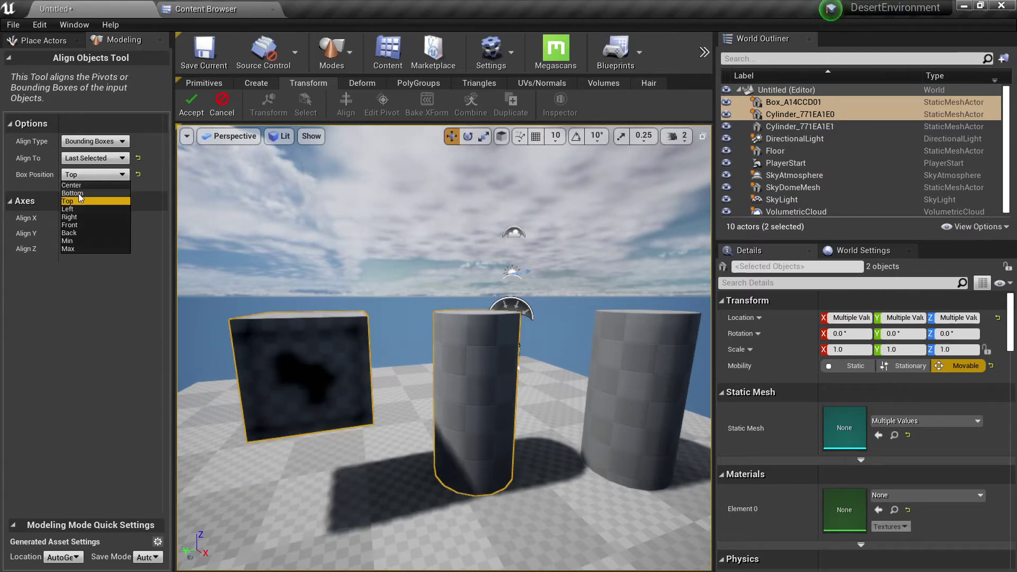
{"action": "left_click", "coordinate": [79, 193]}
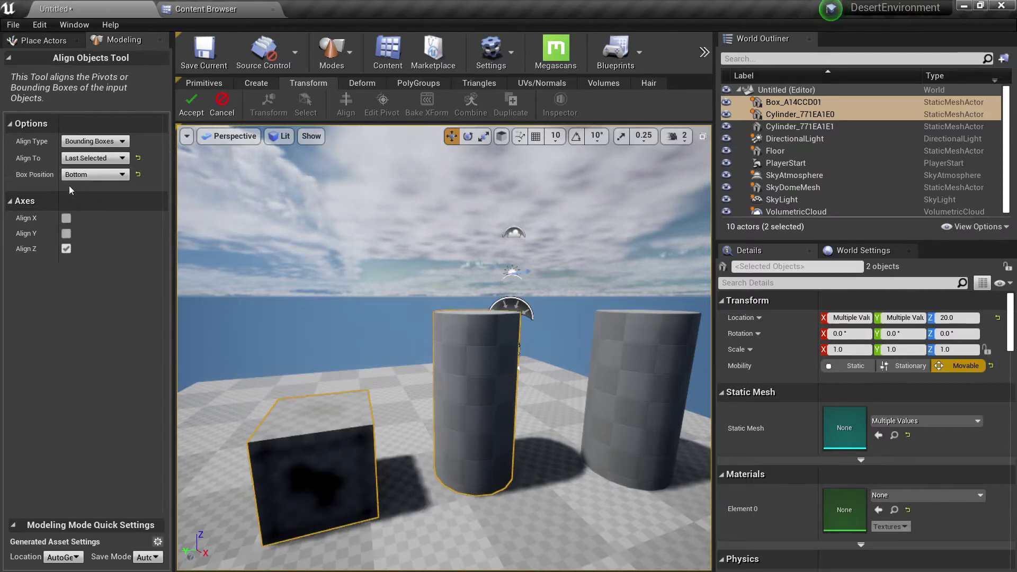
Step: Enable alignment of the box and cylinder on the Y and X axes
{"action": "left_click", "coordinate": [66, 233]}
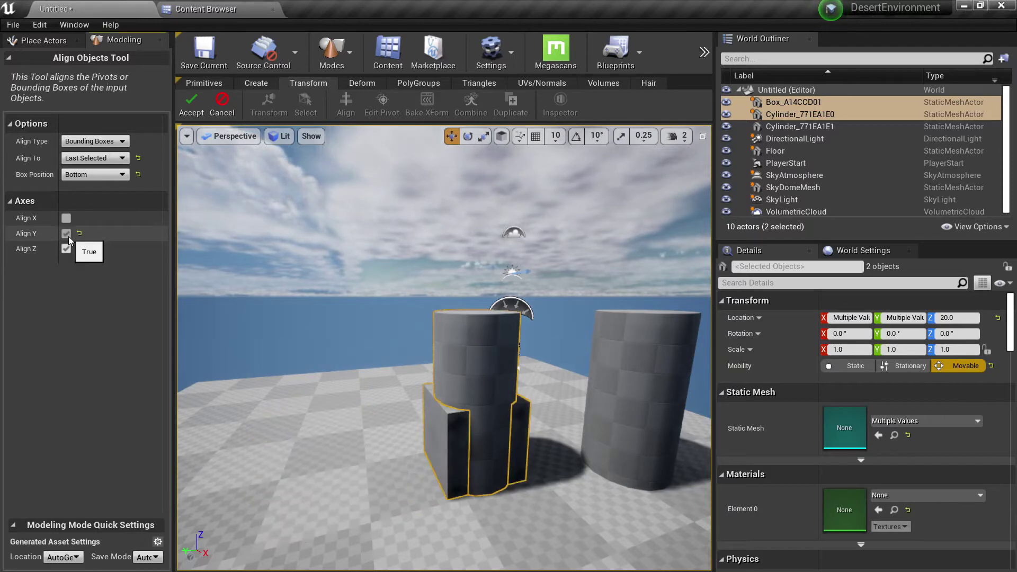
{"action": "left_click", "coordinate": [66, 219]}
Step: Try the Top, Center, Right, Left and Min box positions on the aligned objects and return to Center
{"action": "left_click", "coordinate": [94, 176]}
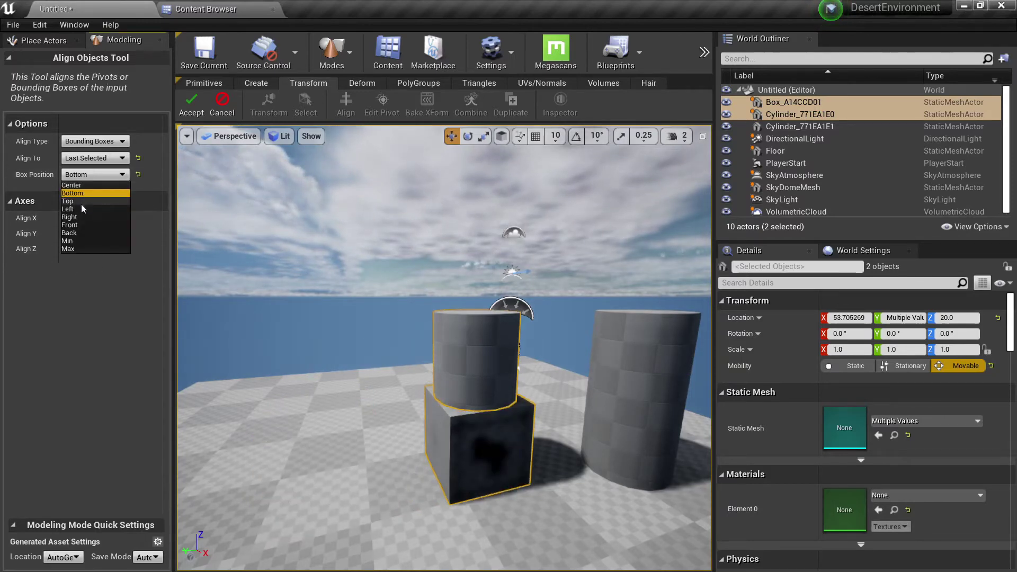
{"action": "left_click", "coordinate": [81, 203]}
{"action": "left_click", "coordinate": [97, 177]}
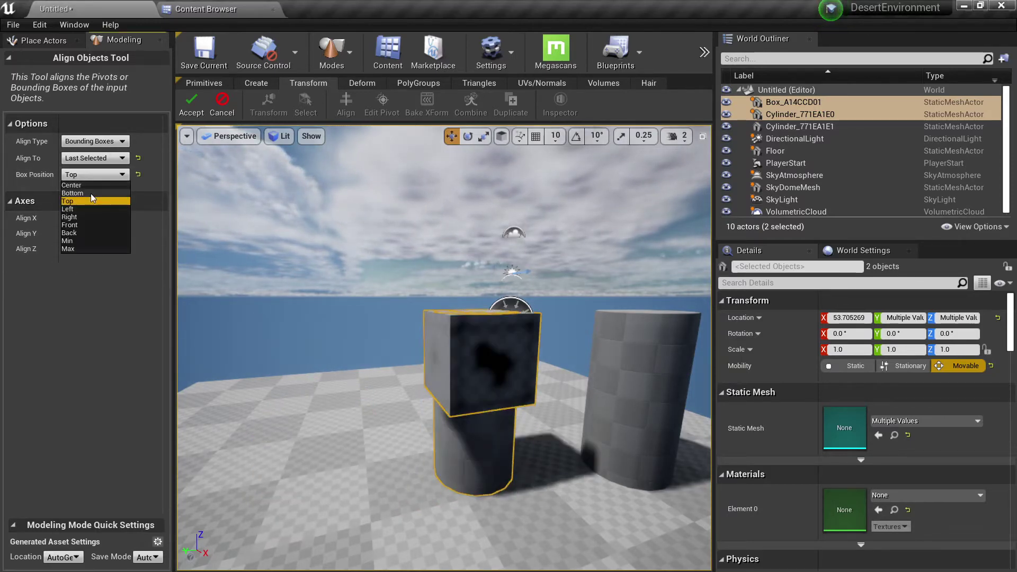
{"action": "left_click", "coordinate": [91, 187]}
{"action": "left_click", "coordinate": [93, 175]}
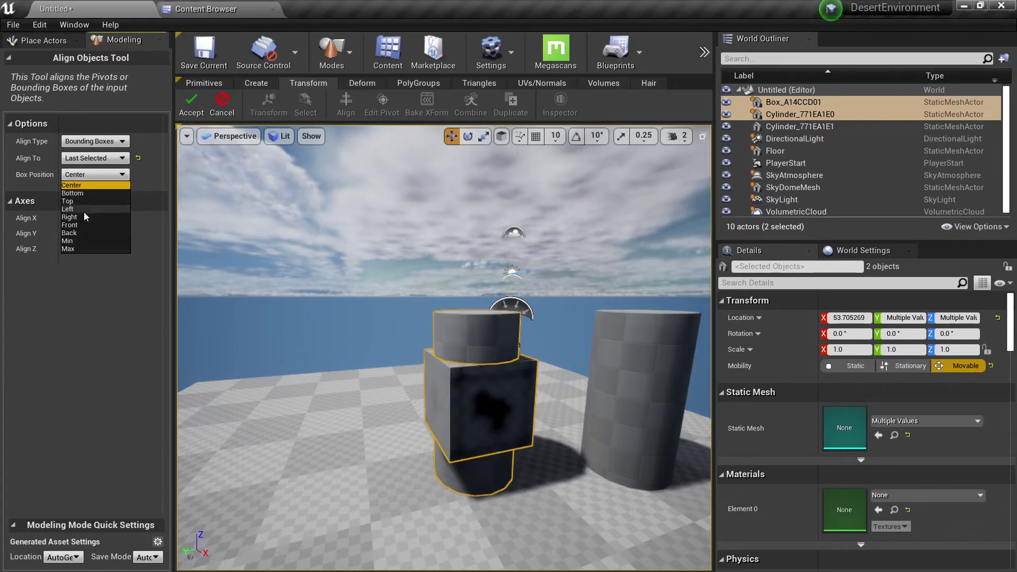
{"action": "left_click", "coordinate": [80, 218]}
{"action": "left_click", "coordinate": [89, 176]}
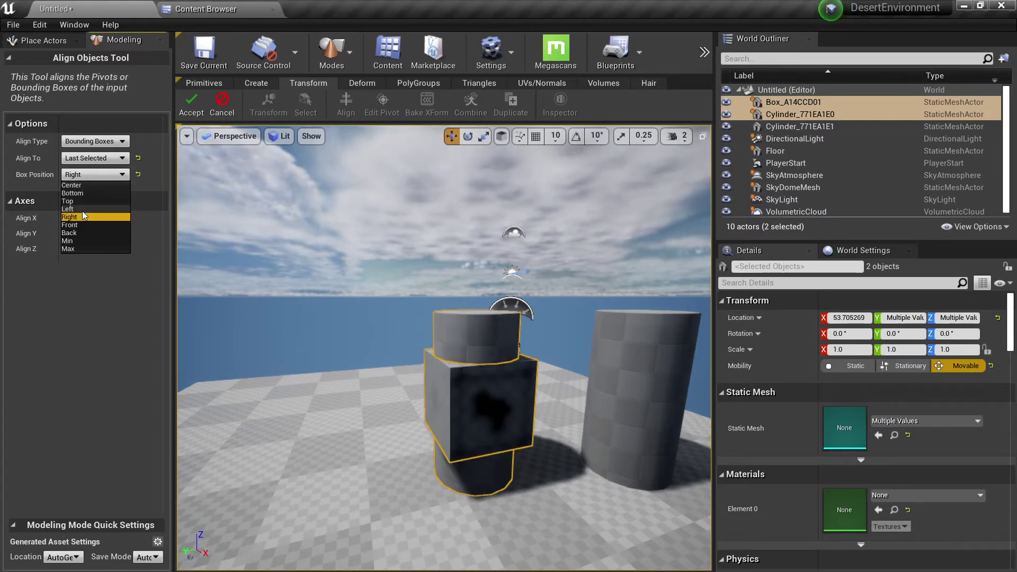
{"action": "left_click", "coordinate": [77, 208]}
{"action": "left_click", "coordinate": [90, 175]}
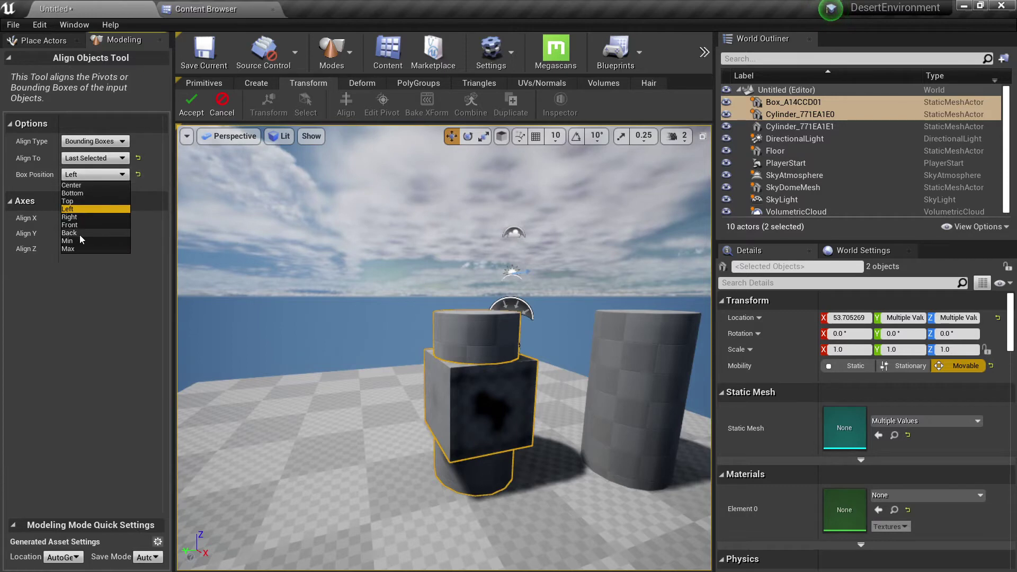
{"action": "left_click", "coordinate": [80, 233]}
{"action": "left_click", "coordinate": [96, 176]}
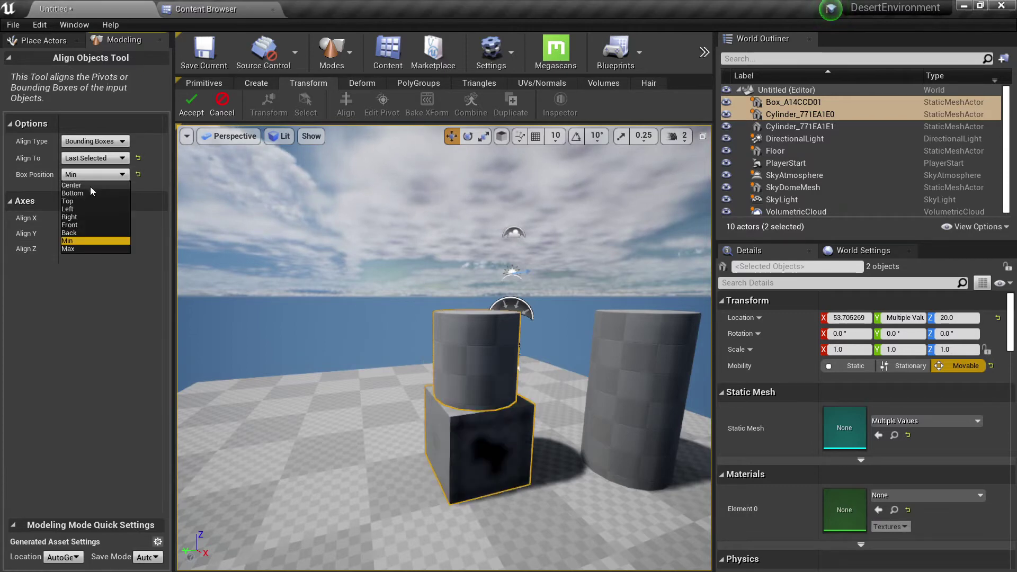
{"action": "left_click", "coordinate": [90, 185]}
Step: Try aligning the centered objects to the First Selected object on all three axes
{"action": "right_click_drag", "start_coordinate": [399, 385], "coordinate": [413, 392]}
{"action": "left_click", "coordinate": [94, 157]}
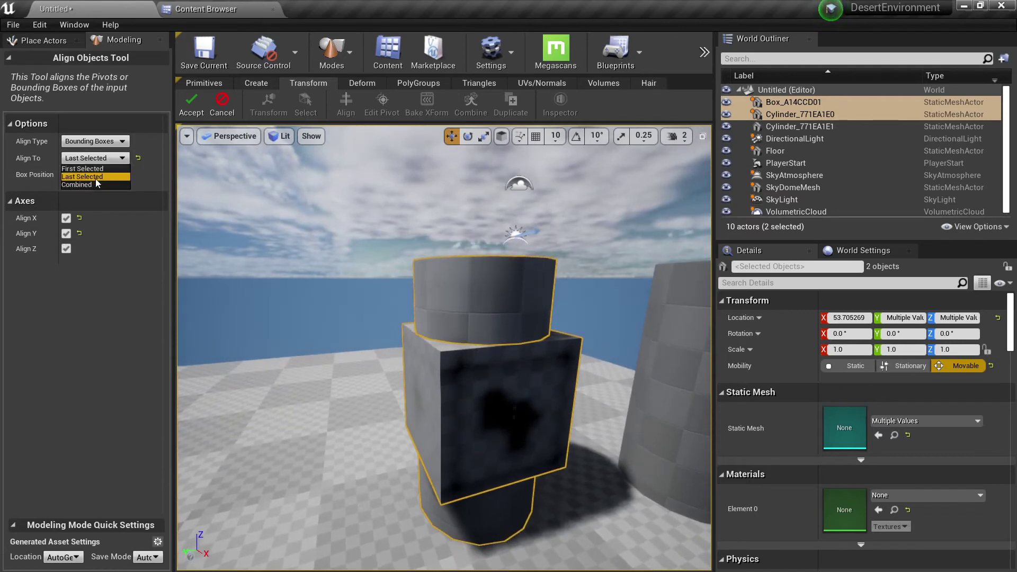
{"action": "left_click", "coordinate": [85, 168]}
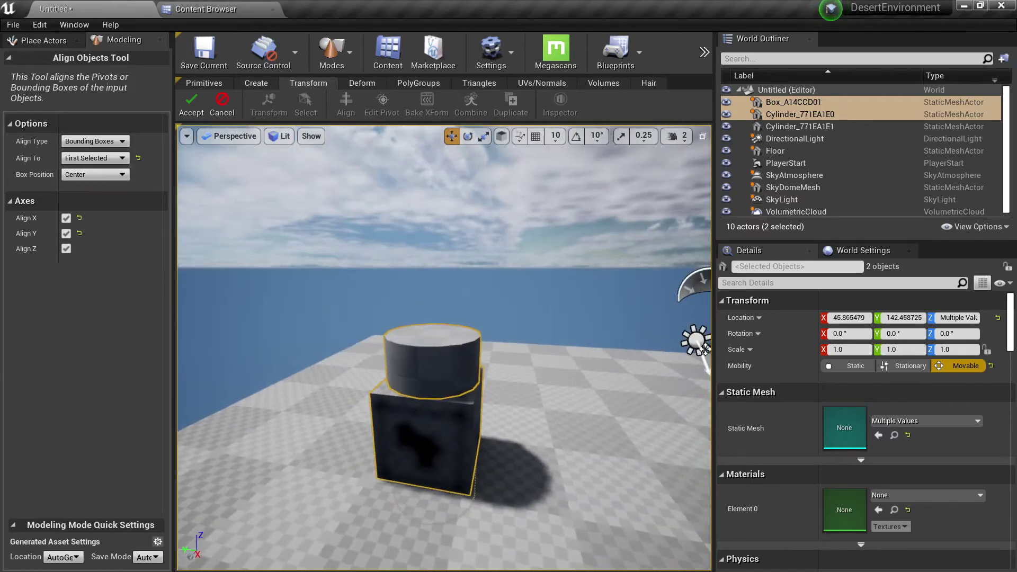
{"action": "key", "text": "f"}
{"action": "right_click_drag", "start_coordinate": [433, 366], "coordinate": [413, 357]}
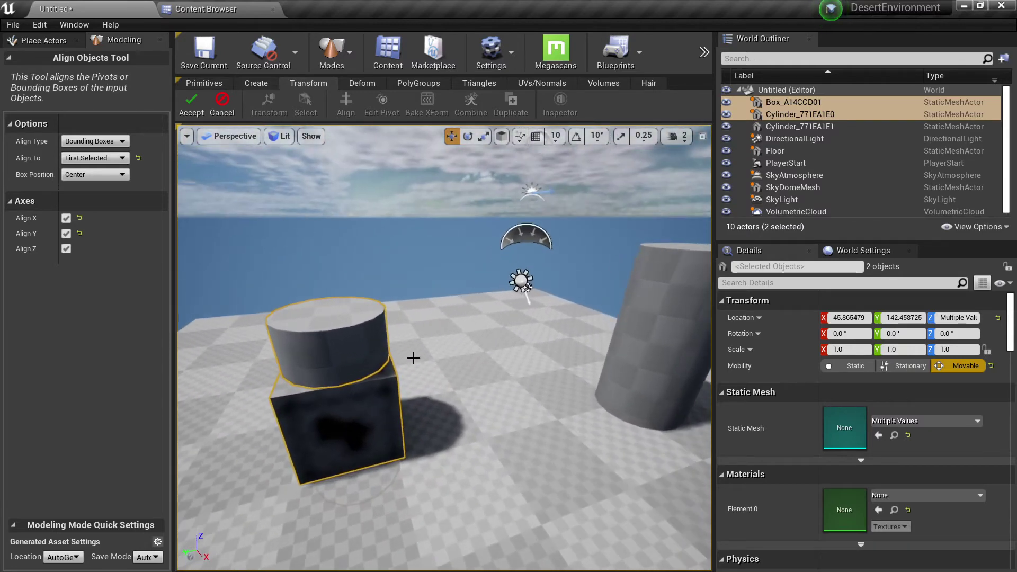
Step: Align the box and cylinder to Combined with the Bottom box position and accept the alignment
{"action": "left_click", "coordinate": [94, 158]}
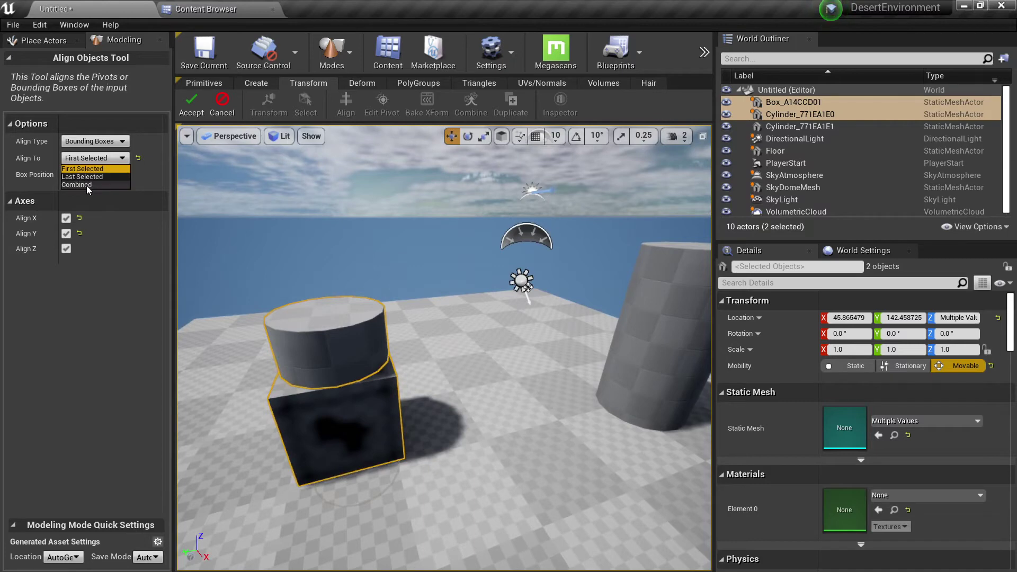
{"action": "left_click", "coordinate": [88, 187]}
{"action": "right_click_drag", "start_coordinate": [434, 354], "coordinate": [409, 328]}
{"action": "left_click", "coordinate": [98, 175]}
{"action": "left_click", "coordinate": [90, 194]}
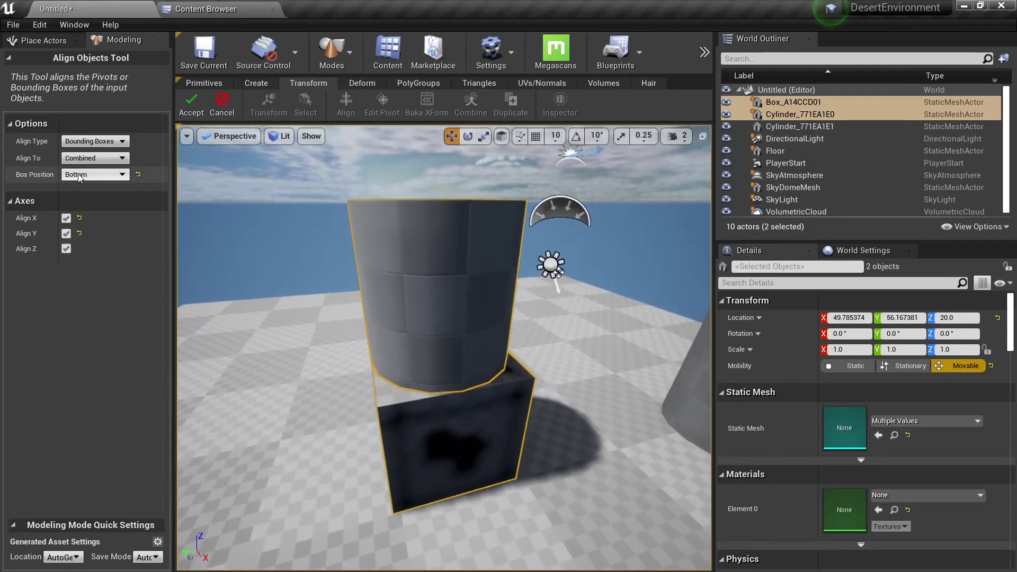
{"action": "left_click", "coordinate": [190, 113]}
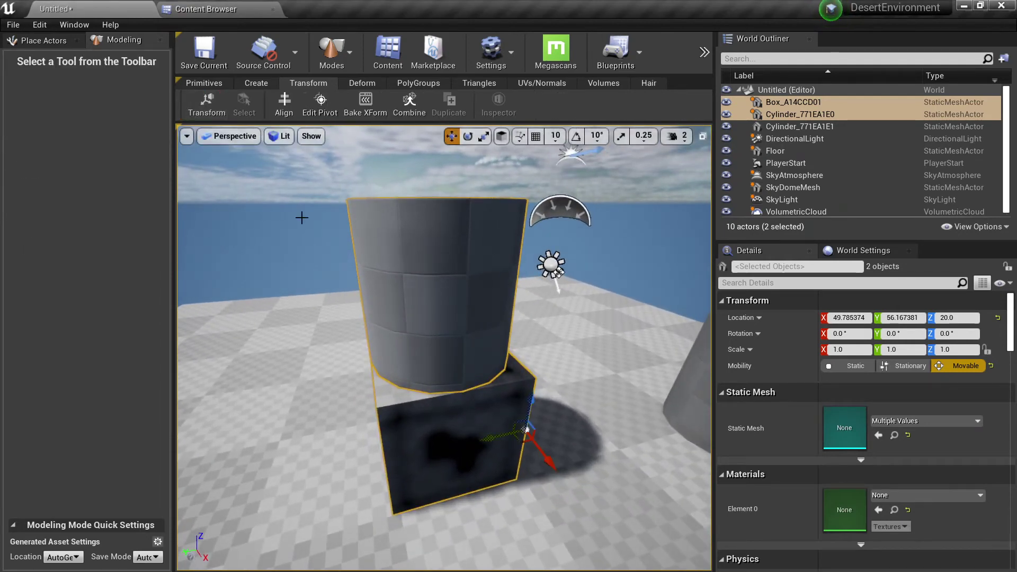
Step: Scale the aligned cylinder down uniformly to about 0.88
{"action": "mouse_move", "coordinate": [391, 275]}
{"action": "right_mouse_down"}
{"action": "mouse_move", "coordinate": [381, 265]}
{"action": "mouse_move", "coordinate": [390, 288]}
{"action": "mouse_move", "coordinate": [399, 264]}
{"action": "mouse_move", "coordinate": [408, 277]}
{"action": "right_mouse_up"}
{"action": "left_click", "coordinate": [400, 264]}
{"action": "key", "text": "r"}
{"action": "left_click_drag", "start_coordinate": [438, 398], "coordinate": [439, 397]}
{"action": "key", "text": "w"}
{"action": "right_click_drag", "start_coordinate": [439, 396], "coordinate": [467, 338]}
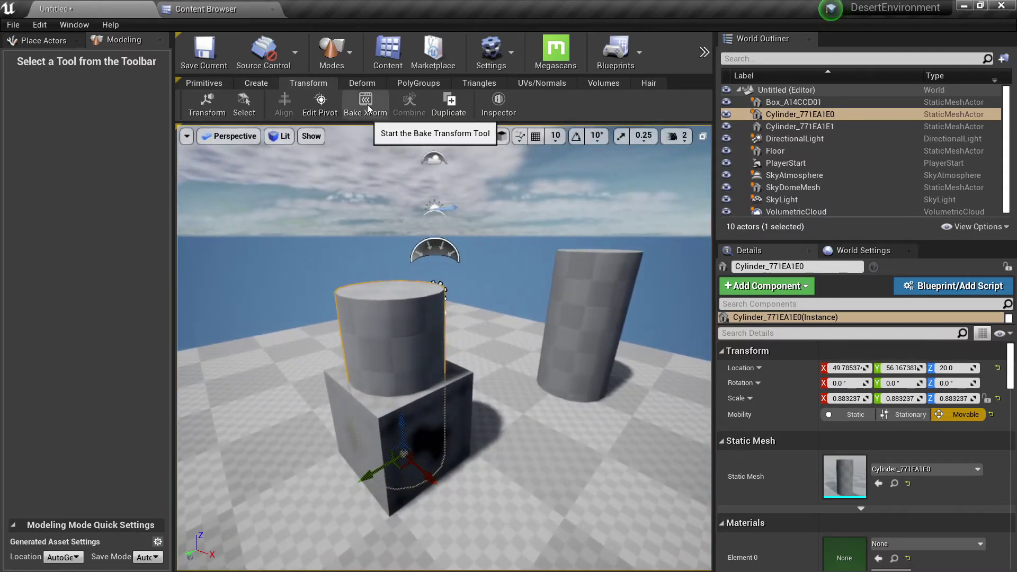
Step: Combine the box and the scaled cylinder into a new asset with the output name Combined, deleting the sources
{"action": "left_click", "coordinate": [432, 406], "text": "ctrl"}
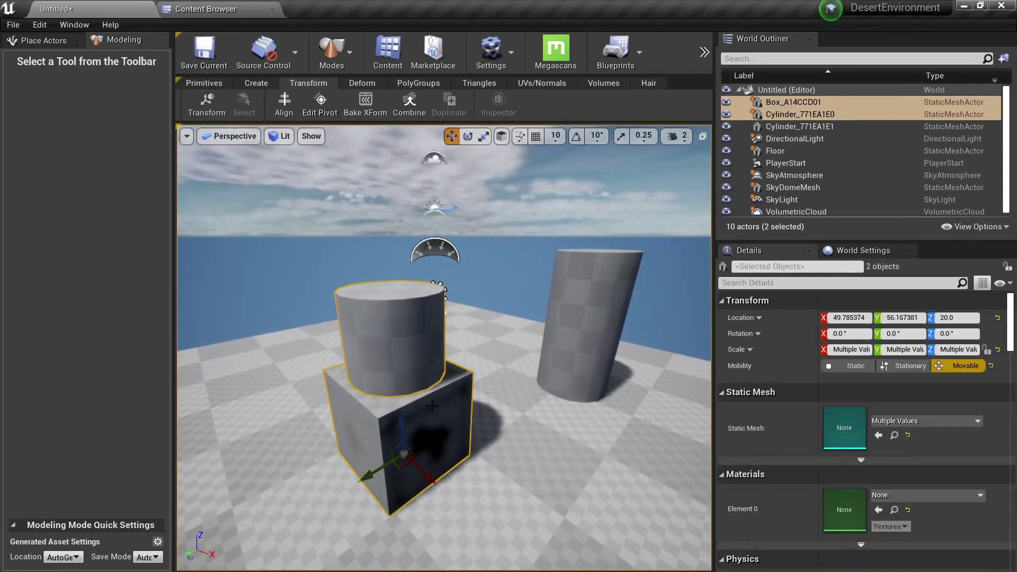
{"action": "left_click", "coordinate": [421, 360]}
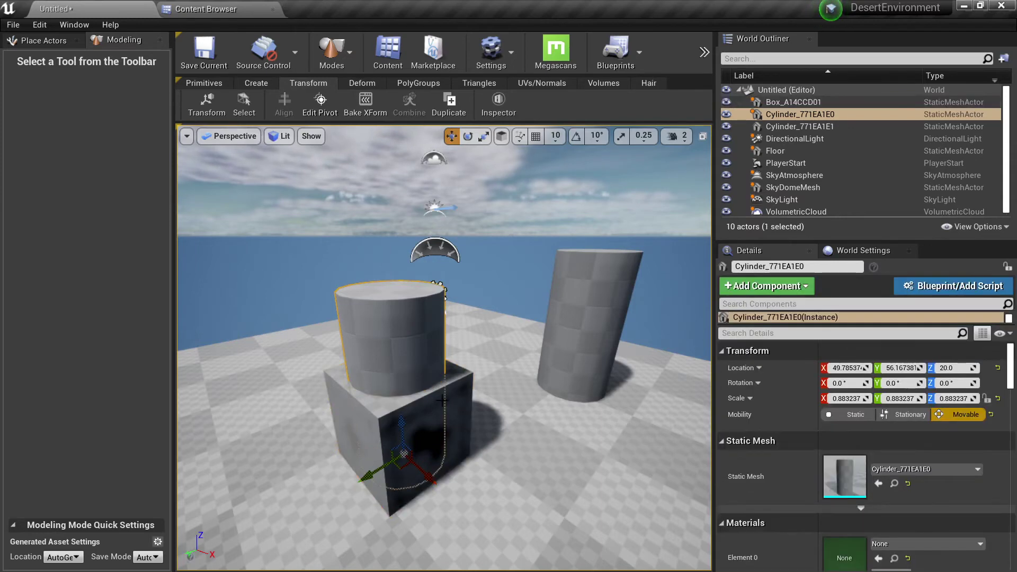
{"action": "left_click", "coordinate": [441, 401], "text": "ctrl"}
{"action": "left_click", "coordinate": [412, 107]}
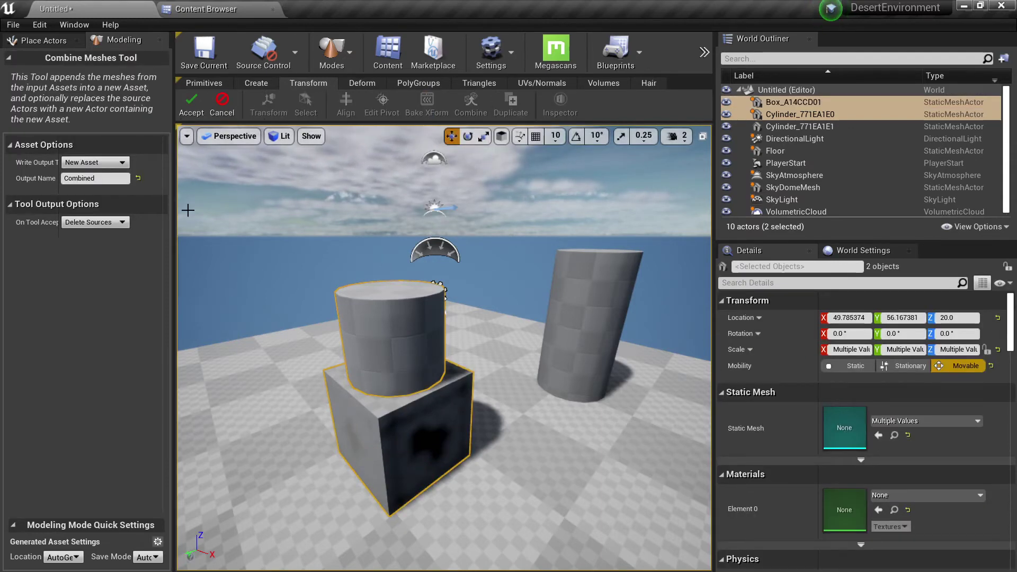
{"action": "left_click", "coordinate": [86, 163]}
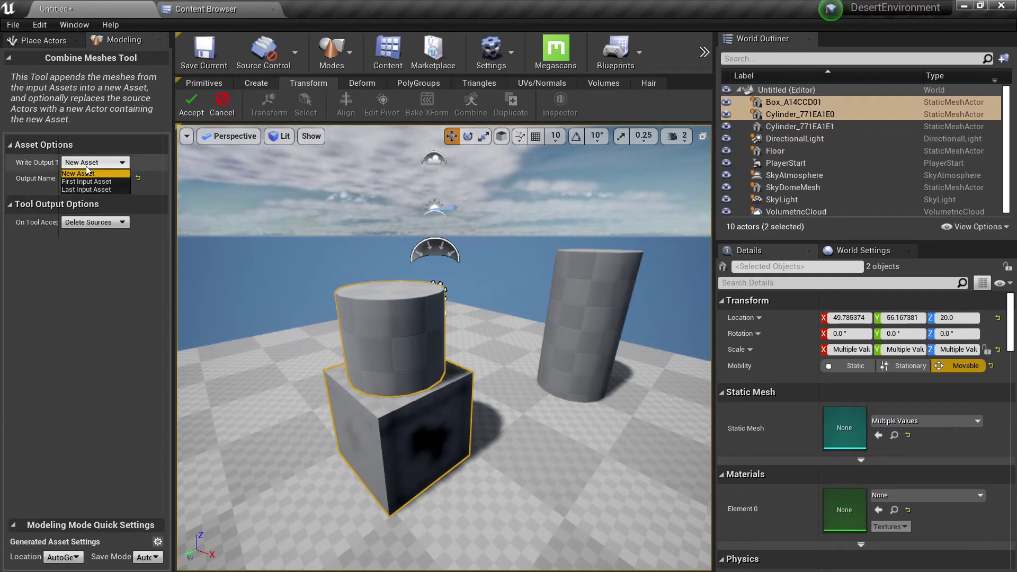
{"action": "left_click", "coordinate": [86, 167]}
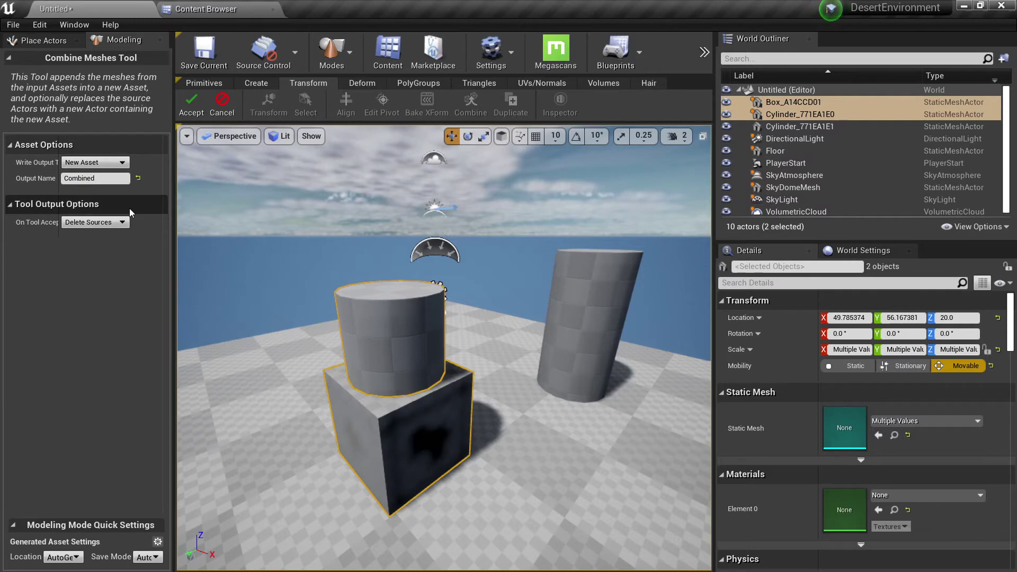
{"action": "left_click", "coordinate": [184, 114]}
Step: Place another instance of the original cylinder mesh from the Content Browser in the level and delete it
{"action": "right_click_drag", "start_coordinate": [394, 356], "coordinate": [405, 328]}
{"action": "left_click", "coordinate": [220, 10]}
{"action": "left_click", "coordinate": [499, 99]}
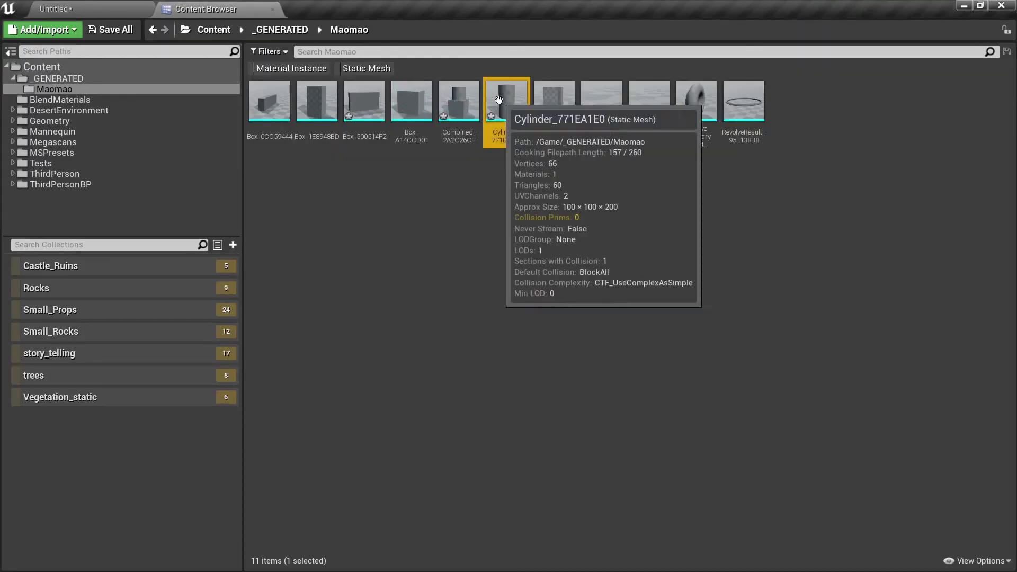
{"action": "left_click_drag", "start_coordinate": [499, 99], "coordinate": [551, 352]}
{"action": "left_click", "coordinate": [215, 10]}
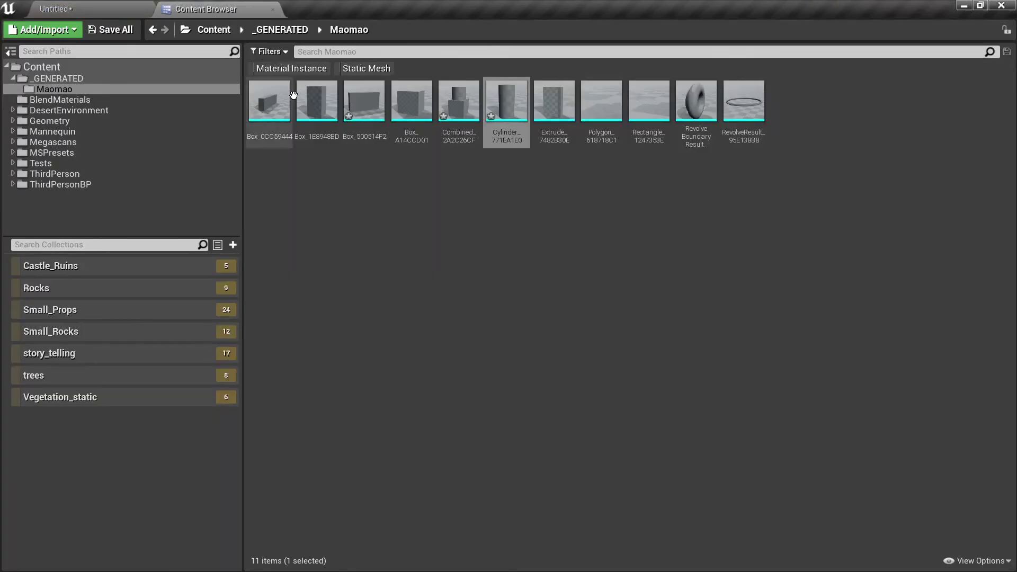
{"action": "left_click", "coordinate": [63, 7]}
{"action": "right_click_drag", "start_coordinate": [491, 284], "coordinate": [584, 364]}
{"action": "key", "text": "Delete"}
Step: Set the Combine tool to write to the First Input Asset with the second cylinder selected before the combined mesh, and cancel the operation
{"action": "left_click", "coordinate": [343, 384]}
{"action": "key", "text": "f"}
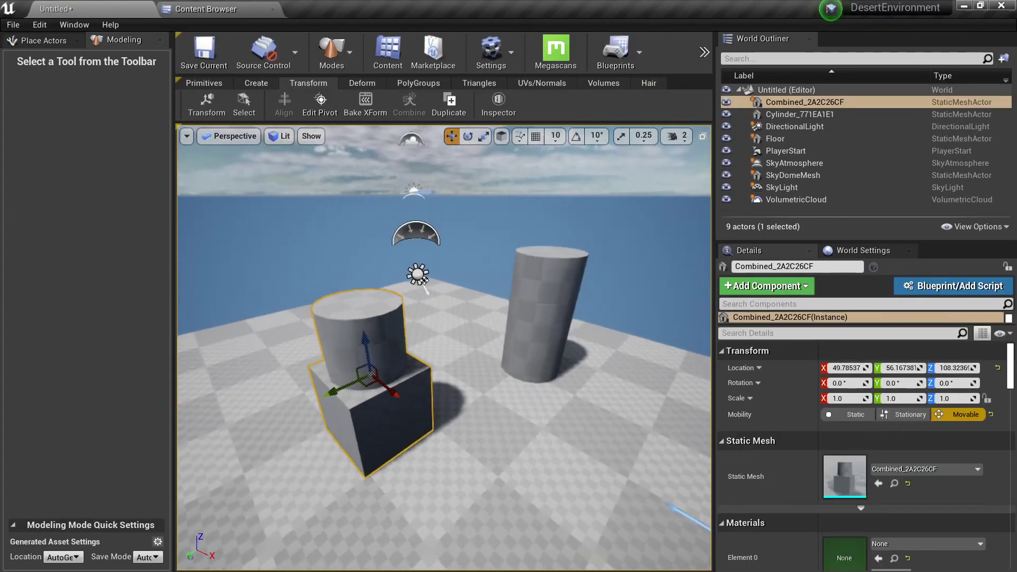
{"action": "right_click_drag", "start_coordinate": [343, 384], "coordinate": [286, 363]}
{"action": "left_click", "coordinate": [593, 297]}
{"action": "right_click_drag", "start_coordinate": [593, 297], "coordinate": [534, 295]}
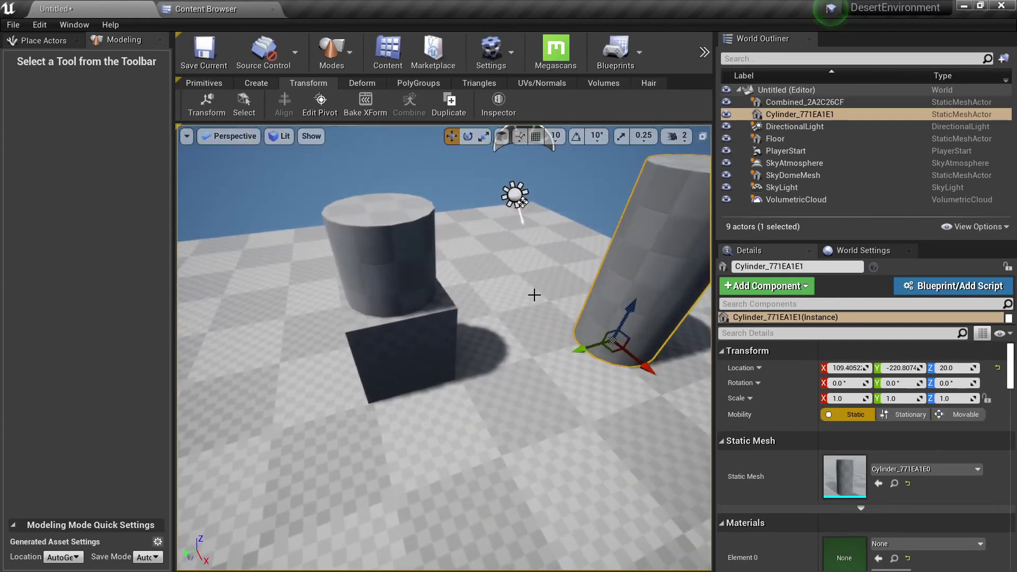
{"action": "left_click", "coordinate": [388, 263], "text": "ctrl"}
{"action": "left_click", "coordinate": [409, 106]}
{"action": "right_click_drag", "start_coordinate": [407, 298], "coordinate": [394, 281]}
{"action": "left_click", "coordinate": [107, 162]}
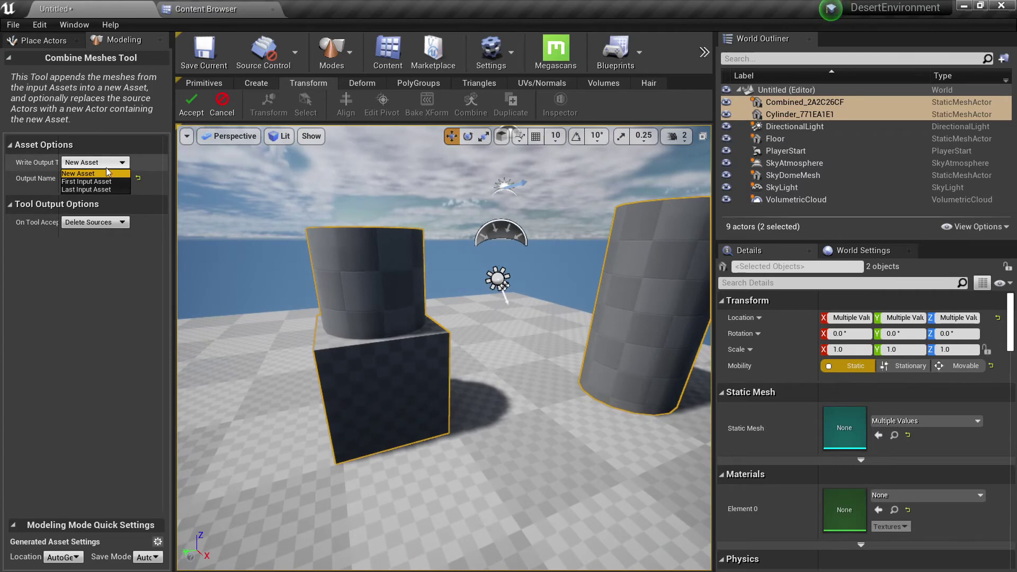
{"action": "left_click", "coordinate": [109, 181]}
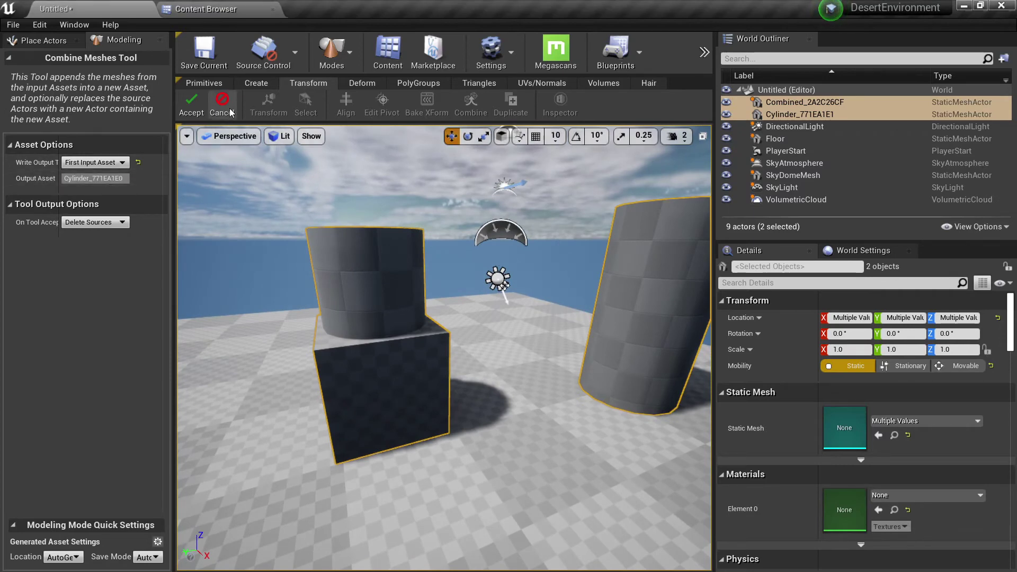
{"action": "left_click", "coordinate": [192, 103]}
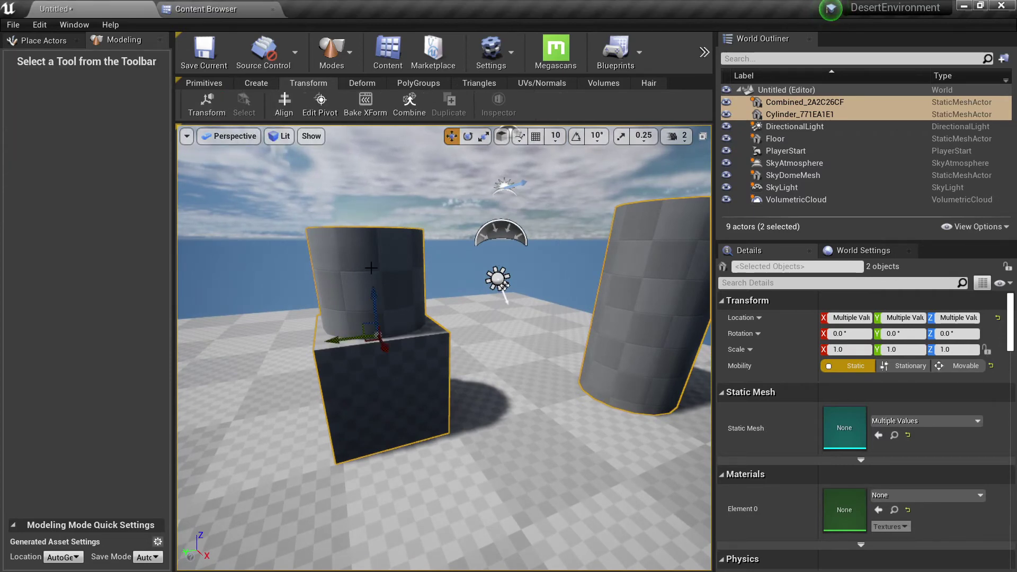
Step: Combine the second cylinder into the stacked box-and-cylinder mesh, using the stacked mesh as the First Input Asset
{"action": "left_click", "coordinate": [371, 268]}
{"action": "left_click", "coordinate": [659, 286], "text": "ctrl"}
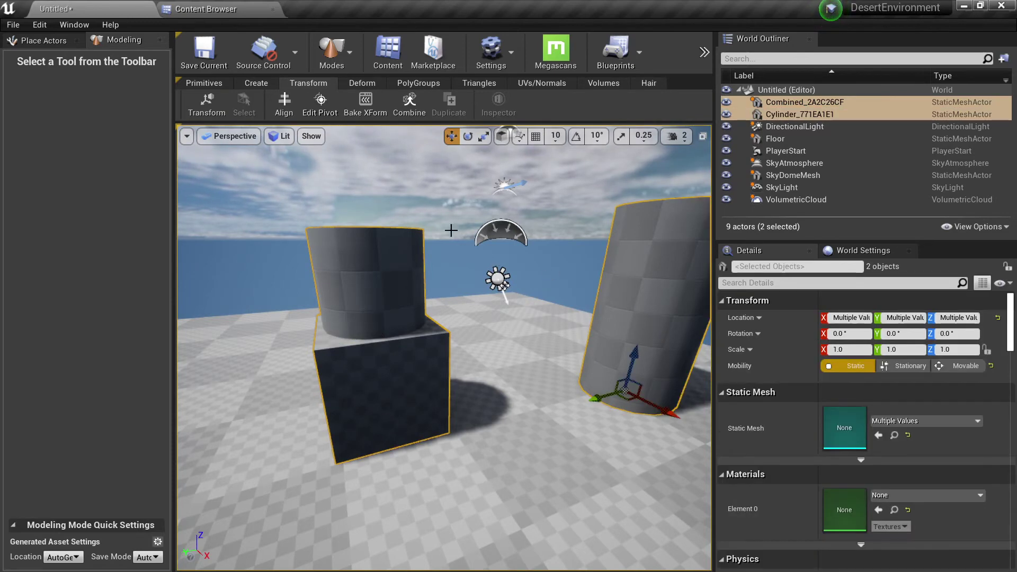
{"action": "left_click", "coordinate": [409, 103]}
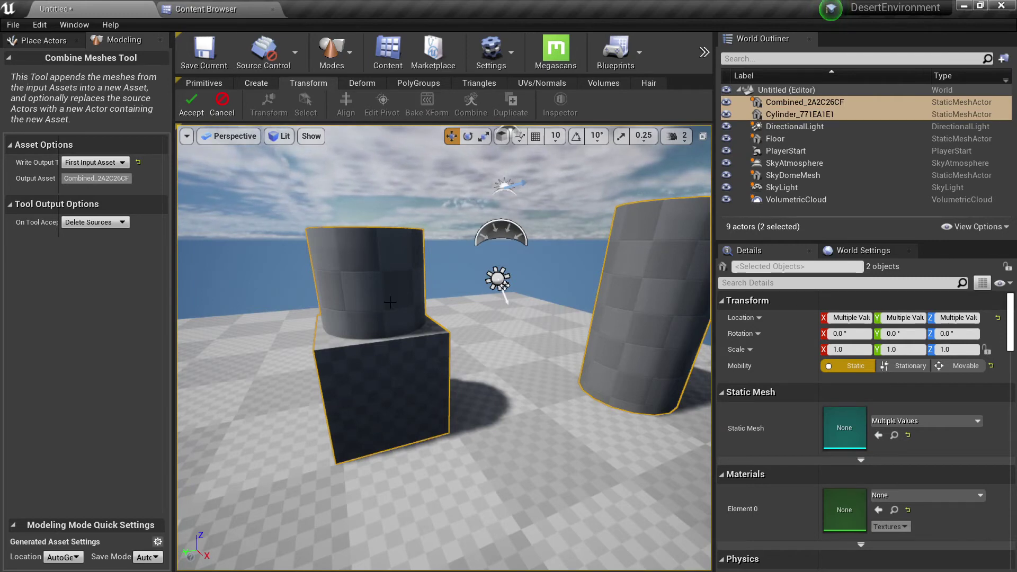
{"action": "left_click", "coordinate": [195, 107]}
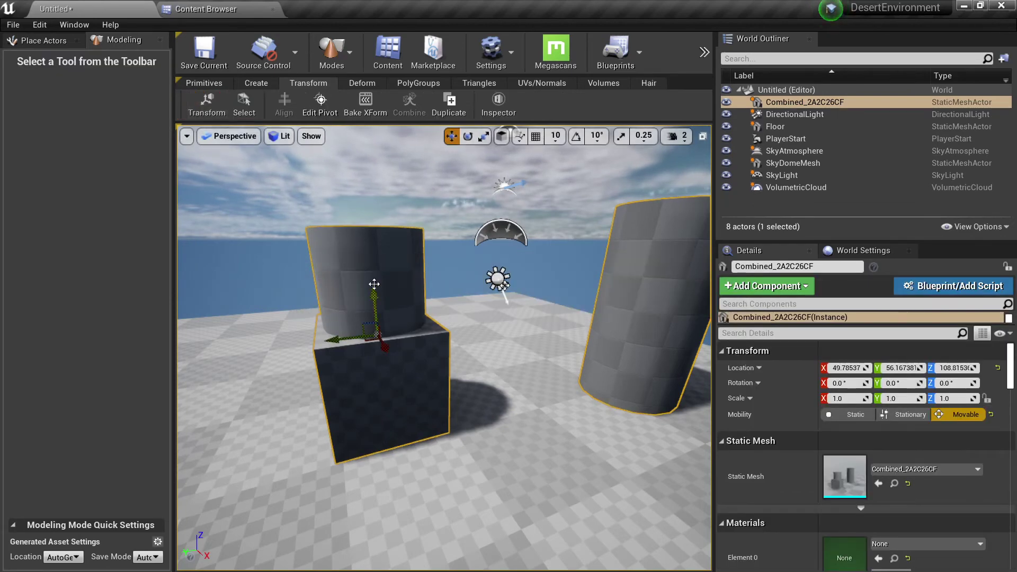
Step: Undo the last move and the mesh combination to restore the separate stacked mesh and second cylinder
{"action": "left_click_drag", "start_coordinate": [369, 306], "coordinate": [398, 276]}
{"action": "key", "text": "ctrl+z"}
{"action": "key", "text": "ctrl+z"}
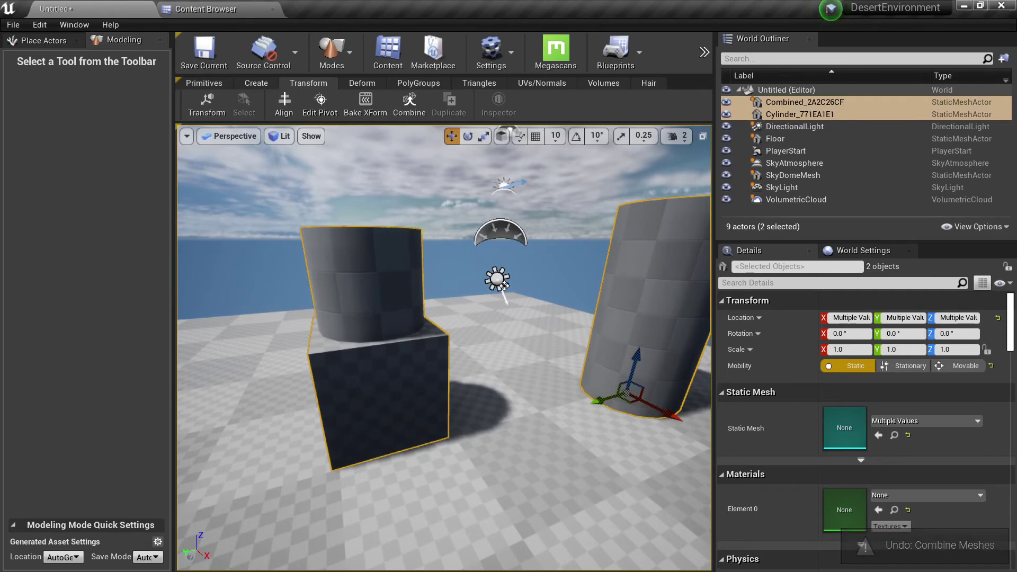
Step: Combine the meshes into the First Input Asset, selecting the second cylinder before the stacked box-and-cylinder mesh and deleting the sources
{"action": "left_click", "coordinate": [365, 319]}
{"action": "left_click", "coordinate": [641, 283]}
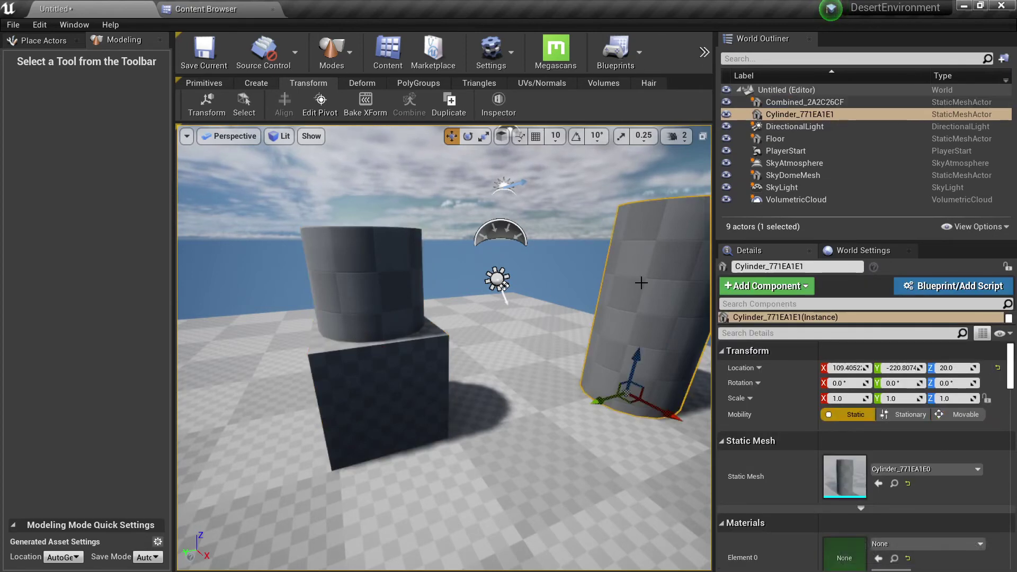
{"action": "left_click", "coordinate": [422, 276], "text": "ctrl"}
{"action": "left_click", "coordinate": [408, 105]}
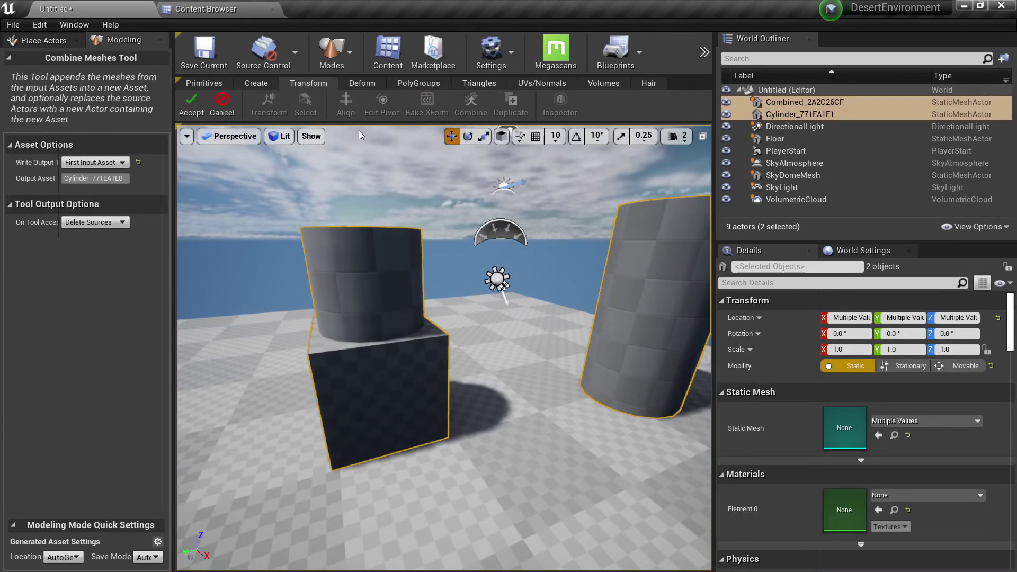
{"action": "left_click", "coordinate": [191, 103]}
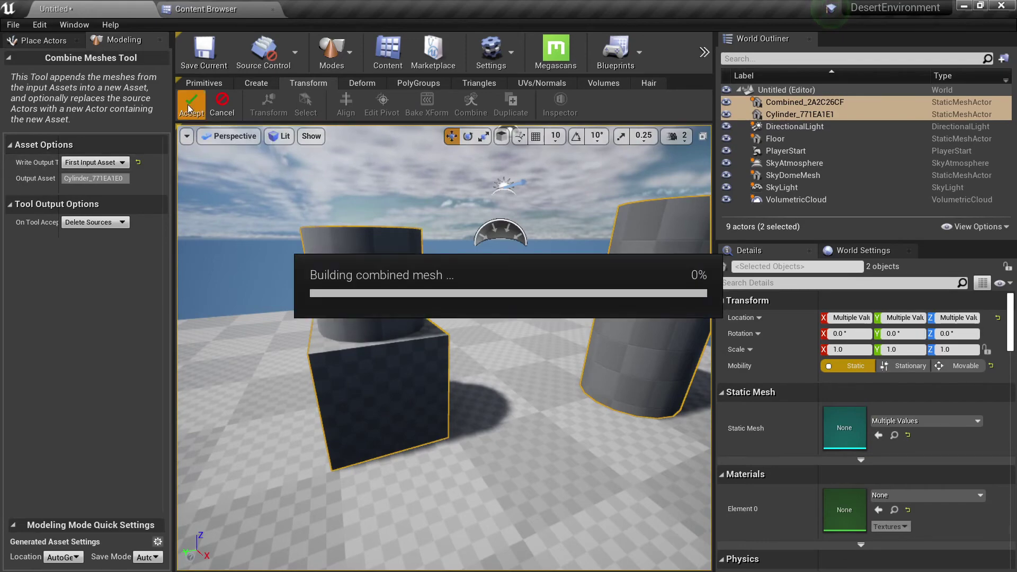
Step: Try moving the newly combined mesh in the level and undo the move
{"action": "key", "text": "f"}
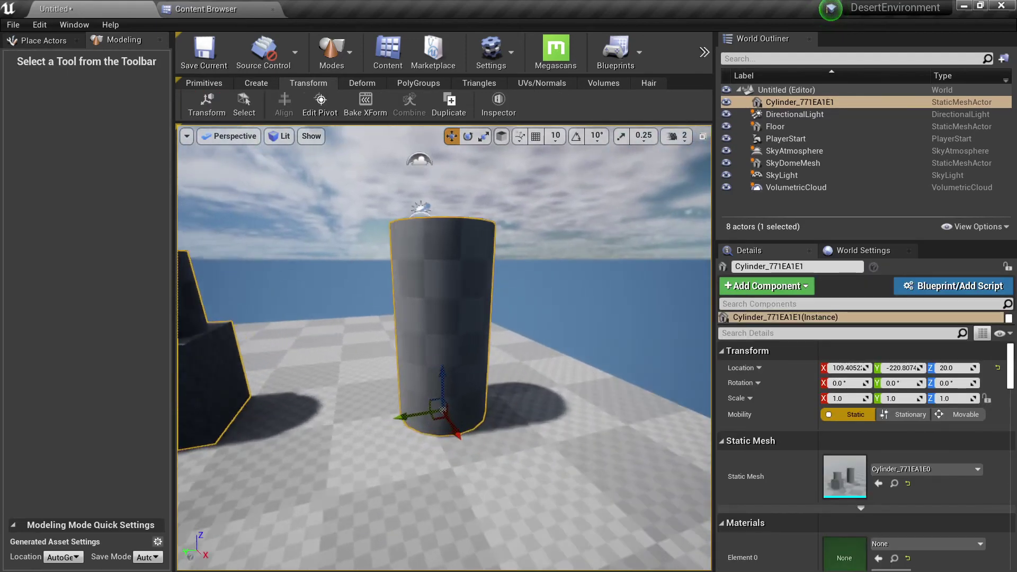
{"action": "right_click_drag", "start_coordinate": [445, 344], "coordinate": [421, 357]}
{"action": "left_click_drag", "start_coordinate": [530, 463], "coordinate": [532, 432]}
{"action": "key", "text": "ctrl+z"}
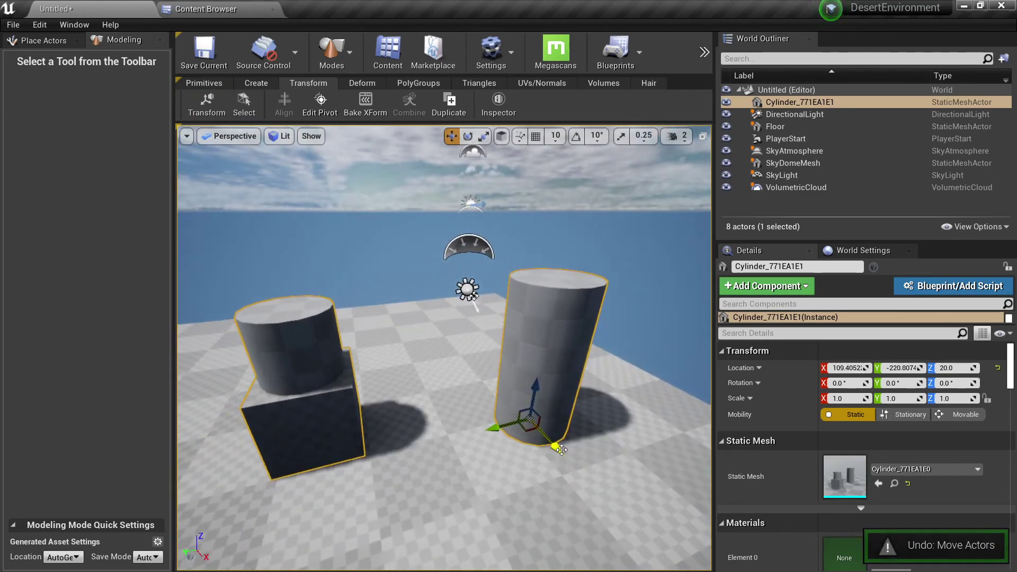
Step: Edit the combined mesh's pivot, trying the Center box position and applying the Bottom position
{"action": "scroll", "coordinate": [529, 424], "scroll_direction": "up", "scroll_amount": 5}
{"action": "mouse_move", "coordinate": [529, 424]}
{"action": "right_mouse_down"}
{"action": "mouse_move", "coordinate": [521, 421]}
{"action": "mouse_move", "coordinate": [530, 426]}
{"action": "right_mouse_up"}
{"action": "key", "text": "w"}
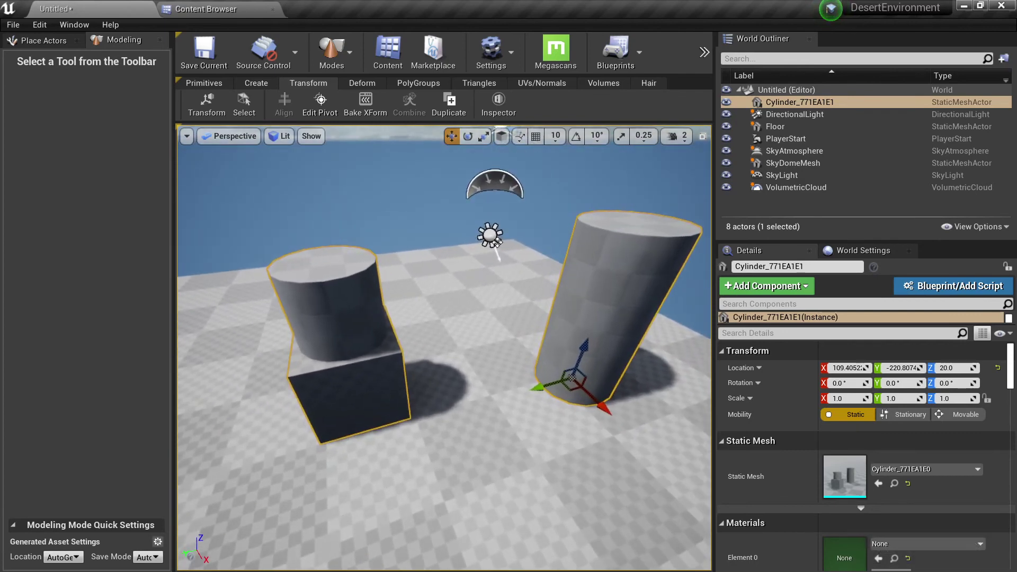
{"action": "left_click", "coordinate": [321, 106]}
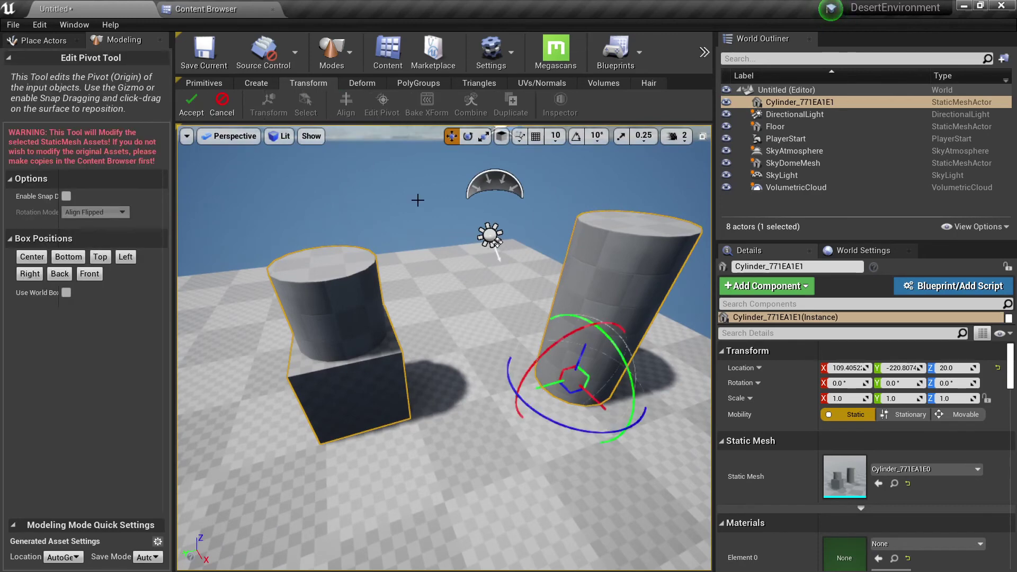
{"action": "left_click", "coordinate": [32, 256]}
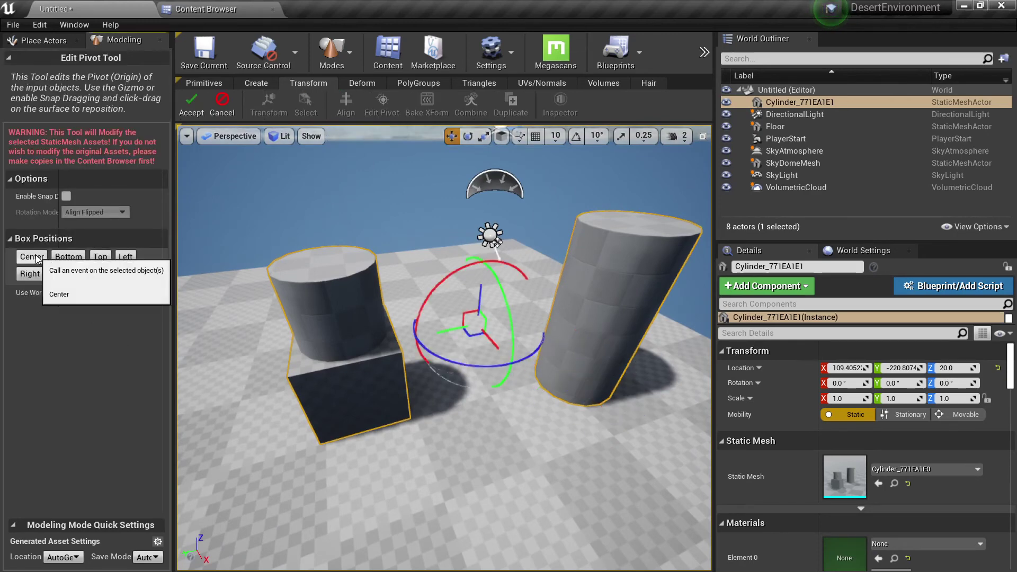
{"action": "left_click", "coordinate": [73, 257]}
{"action": "mouse_move", "coordinate": [283, 308]}
{"action": "right_mouse_down"}
{"action": "mouse_move", "coordinate": [318, 254]}
{"action": "mouse_move", "coordinate": [284, 304]}
{"action": "right_mouse_up"}
{"action": "left_click", "coordinate": [193, 108]}
Step: Rotate the combined mesh about -12° around its Z axis from the new pivot
{"action": "key", "text": "e"}
{"action": "left_click_drag", "start_coordinate": [486, 396], "coordinate": [532, 403]}
{"action": "key", "text": "Escape"}
{"action": "mouse_move", "coordinate": [471, 387]}
{"action": "right_mouse_down"}
{"action": "mouse_move", "coordinate": [470, 328]}
{"action": "mouse_move", "coordinate": [471, 388]}
{"action": "right_mouse_up"}
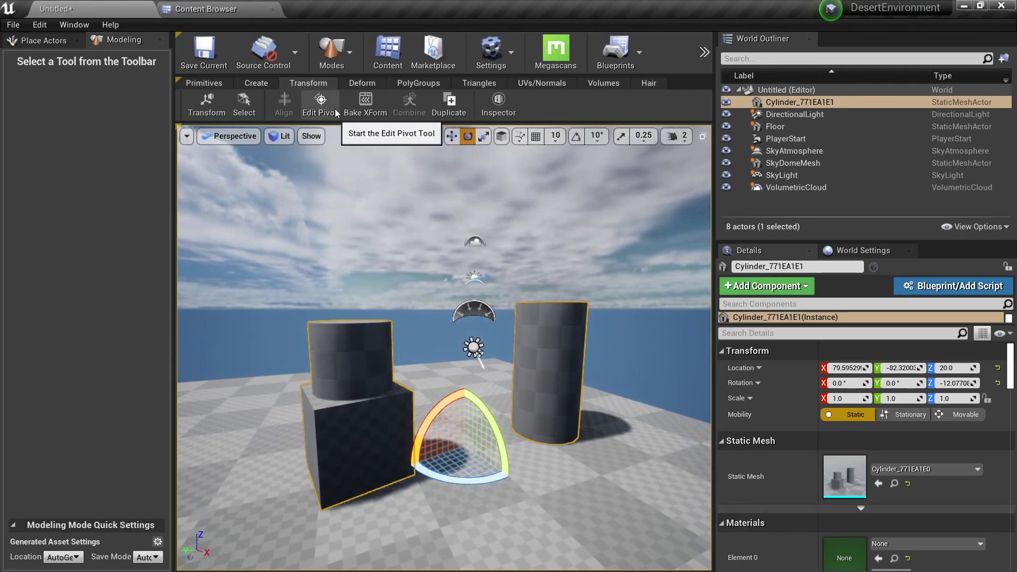
Step: Stretch the combined mesh to a Z scale of about 1.81 and bake its transform into the asset
{"action": "key", "text": "r"}
{"action": "left_click_drag", "start_coordinate": [464, 412], "coordinate": [465, 318]}
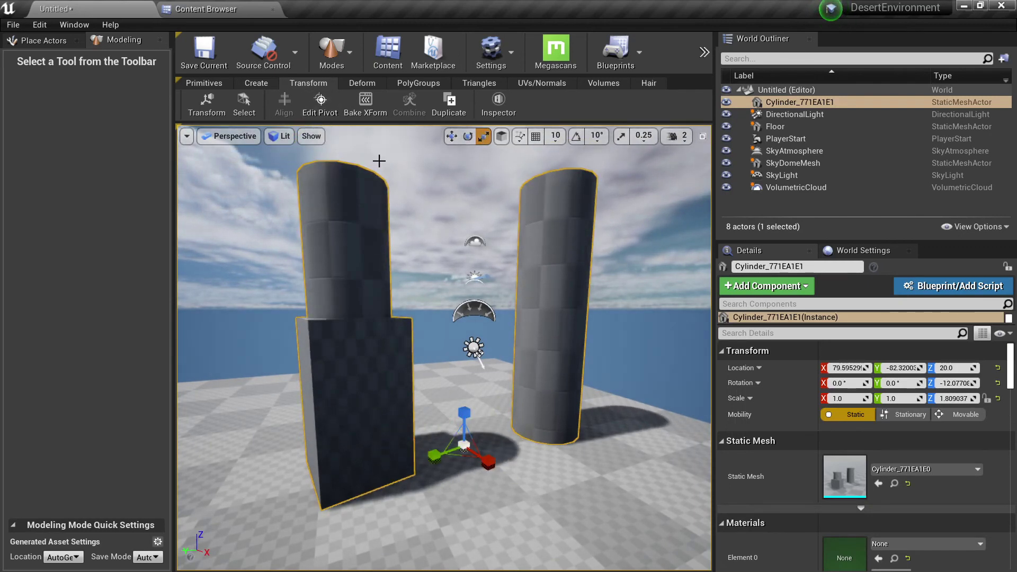
{"action": "left_click", "coordinate": [365, 106]}
{"action": "left_click", "coordinate": [191, 106]}
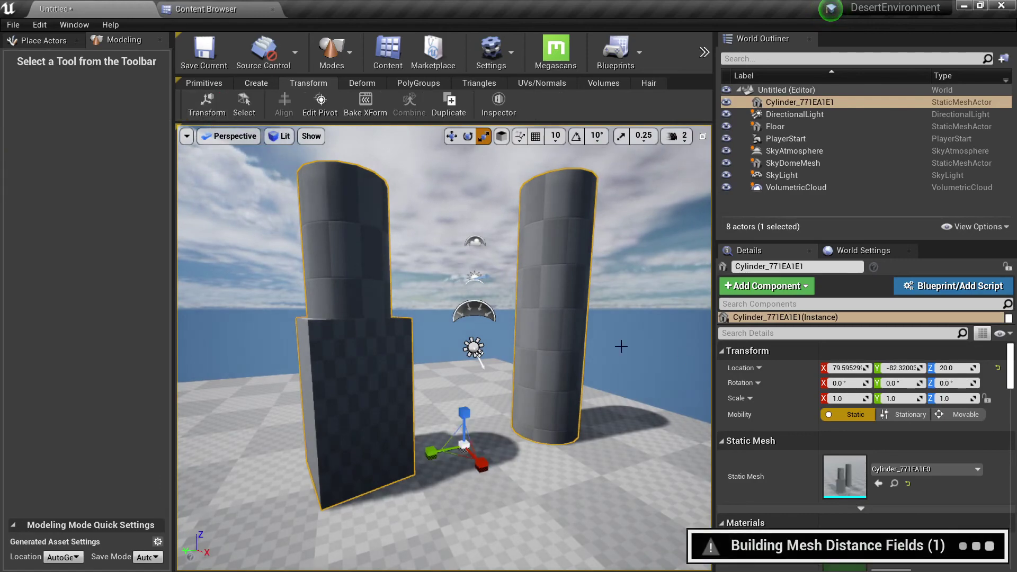
Step: Duplicate the combined mesh into a new asset with the output name Cylinder2, hiding the sources
{"action": "right_click_drag", "start_coordinate": [421, 194], "coordinate": [561, 318]}
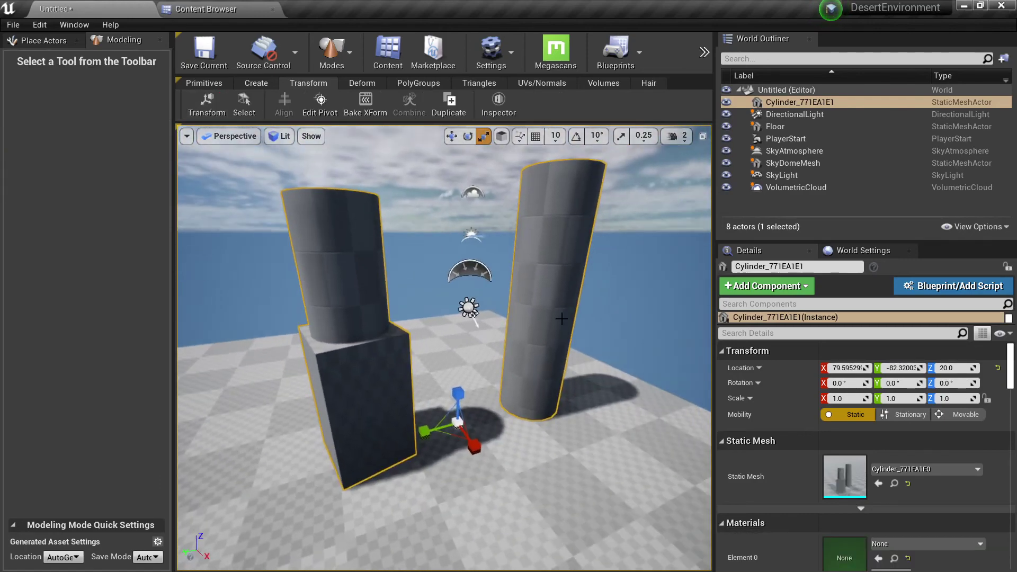
{"action": "left_click", "coordinate": [453, 111]}
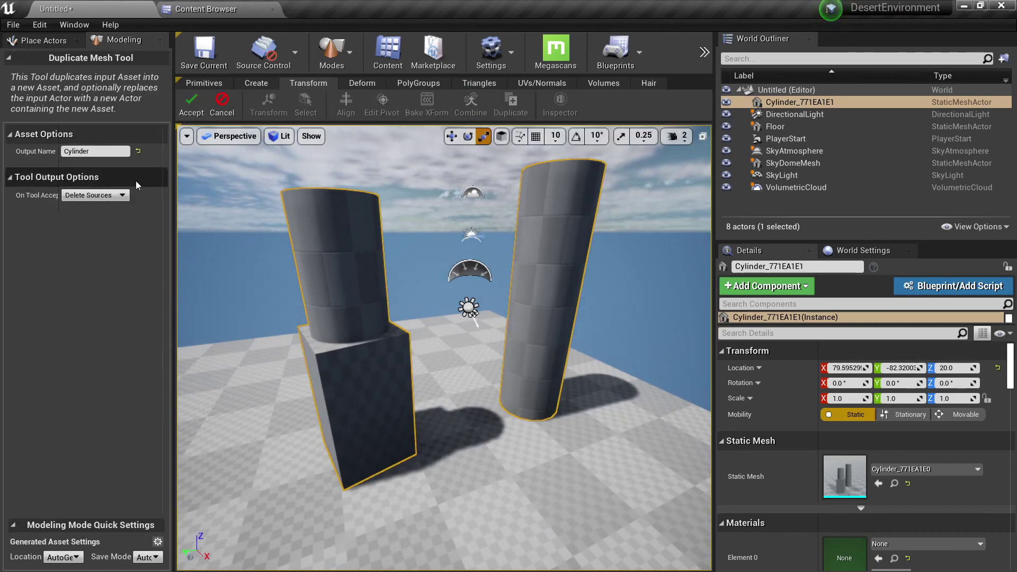
{"action": "left_click", "coordinate": [111, 196]}
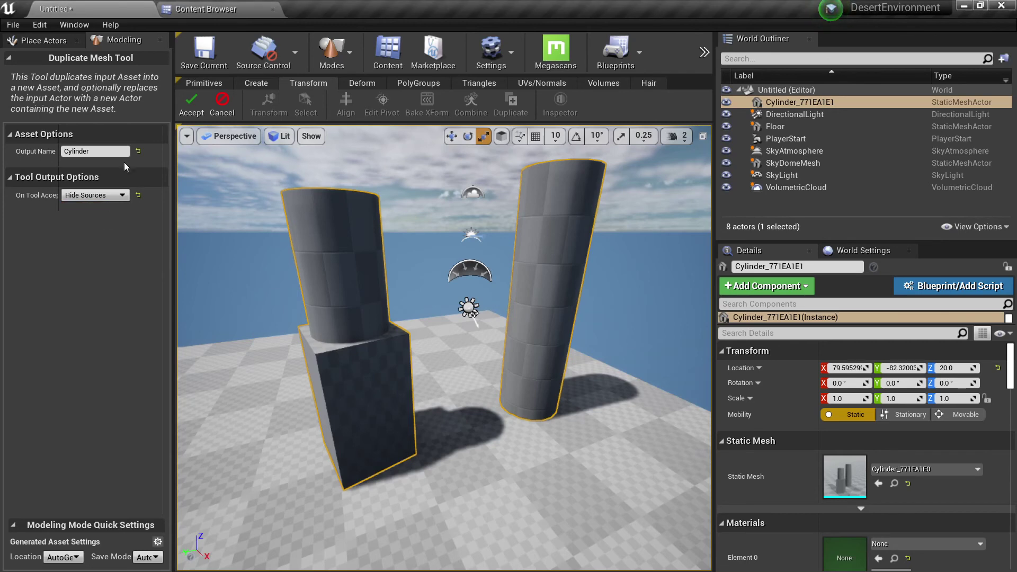
{"action": "type", "text": "2"}
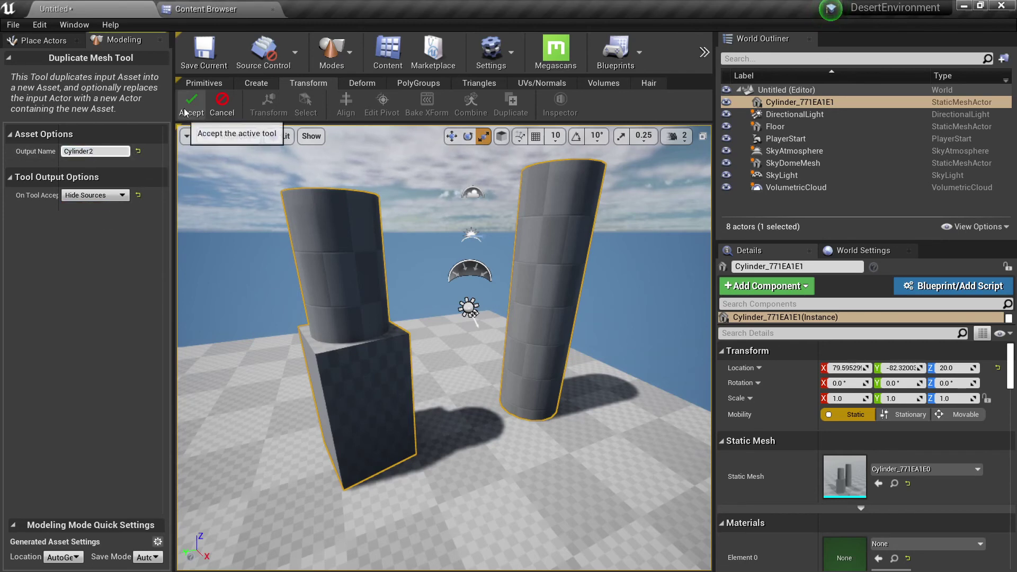
{"action": "left_click", "coordinate": [185, 113]}
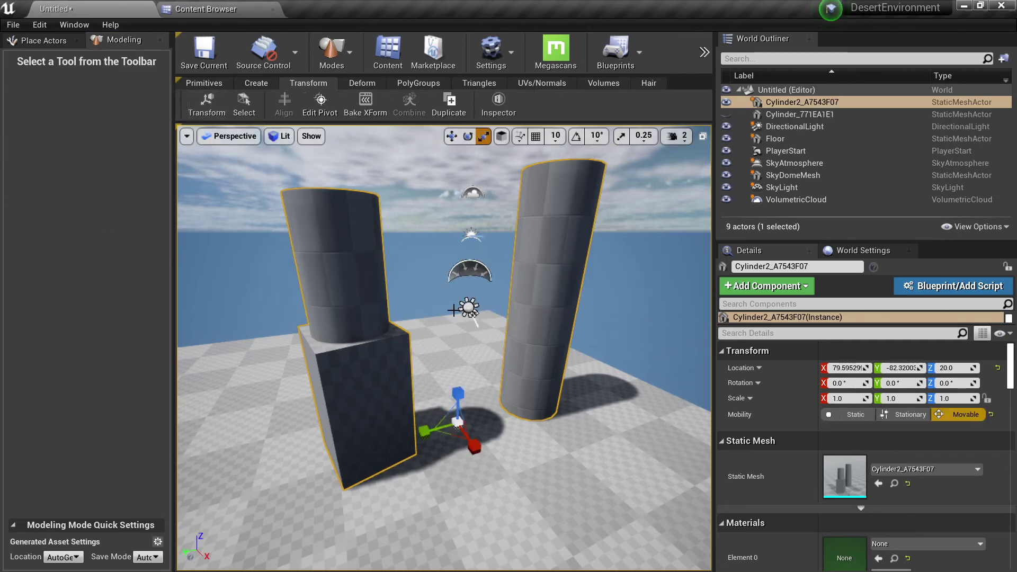
Step: Compare the duplicated Cylinder2 asset with its source cylinder asset in the Content Browser
{"action": "scroll", "coordinate": [536, 408], "scroll_direction": "down", "scroll_amount": 5}
{"action": "left_click", "coordinate": [197, 4]}
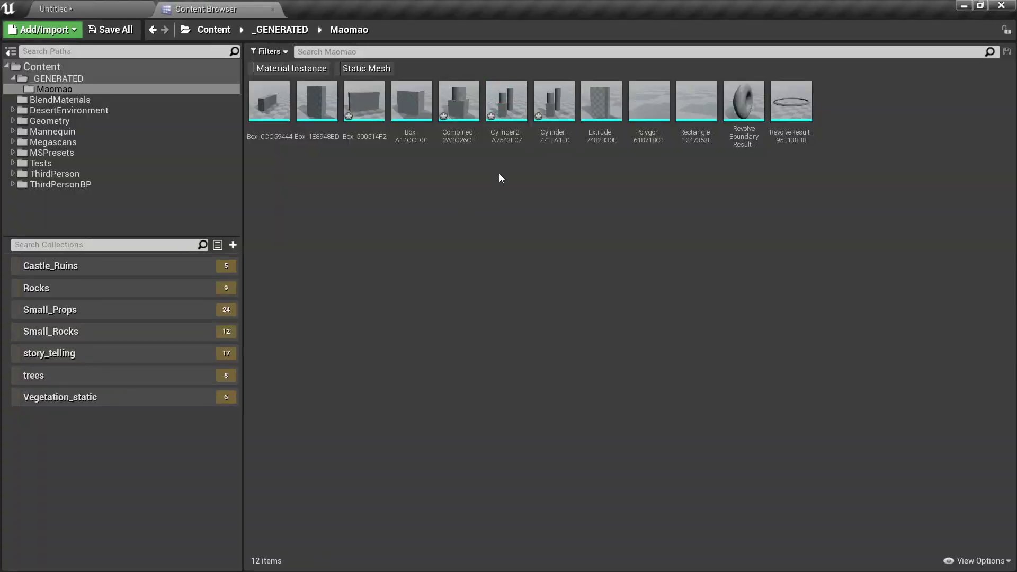
{"action": "left_click", "coordinate": [506, 139]}
{"action": "left_click", "coordinate": [554, 139]}
{"action": "key", "text": "F2"}
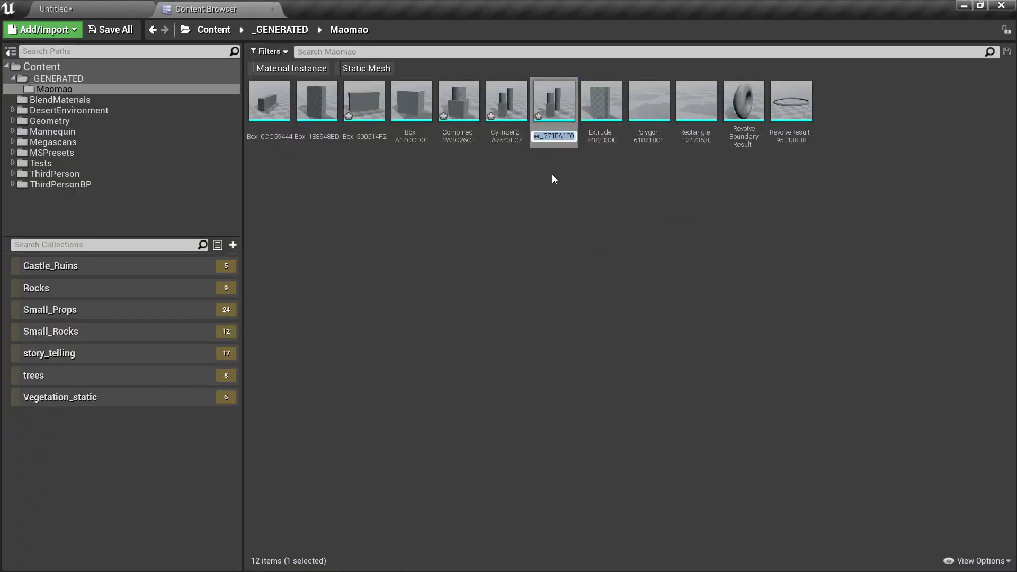
{"action": "key", "text": "Escape"}
{"action": "key", "text": "Left"}
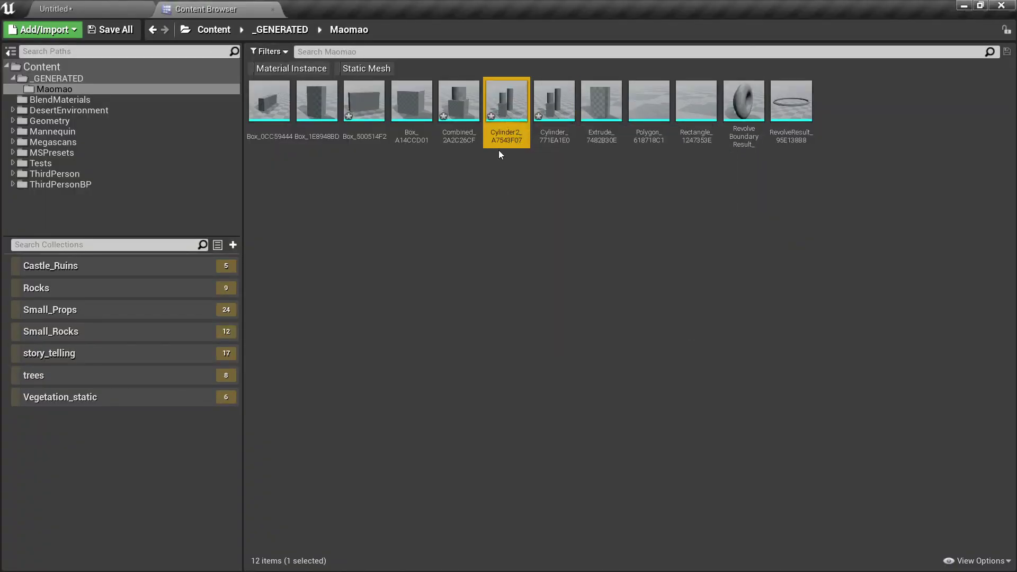
Step: Place another instance of the Cylinder2 asset from the Content Browser in the level and delete it
{"action": "left_click_drag", "start_coordinate": [493, 116], "coordinate": [560, 410]}
{"action": "mouse_move", "coordinate": [541, 343]}
{"action": "right_mouse_down"}
{"action": "mouse_move", "coordinate": [561, 339]}
{"action": "mouse_move", "coordinate": [541, 342]}
{"action": "right_mouse_up"}
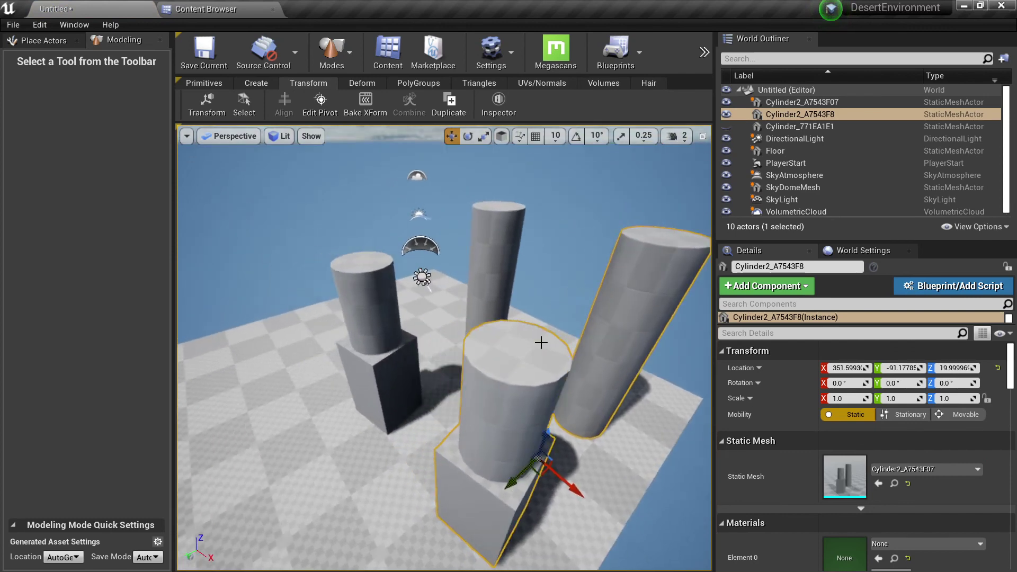
{"action": "left_click", "coordinate": [246, 9]}
{"action": "right_click", "coordinate": [507, 107]}
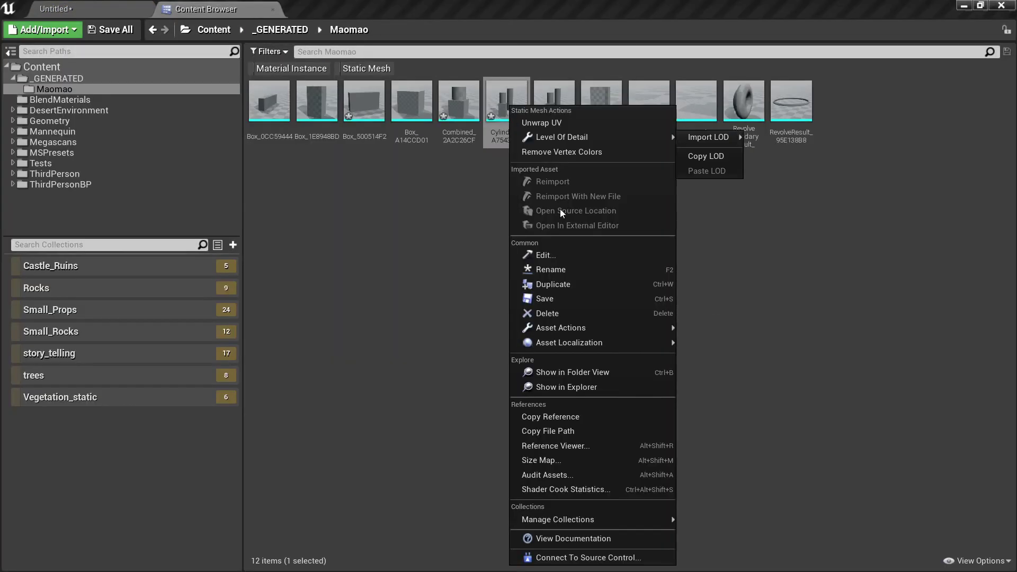
{"action": "left_click", "coordinate": [459, 208]}
{"action": "left_click", "coordinate": [66, 7]}
{"action": "key", "text": "Delete"}
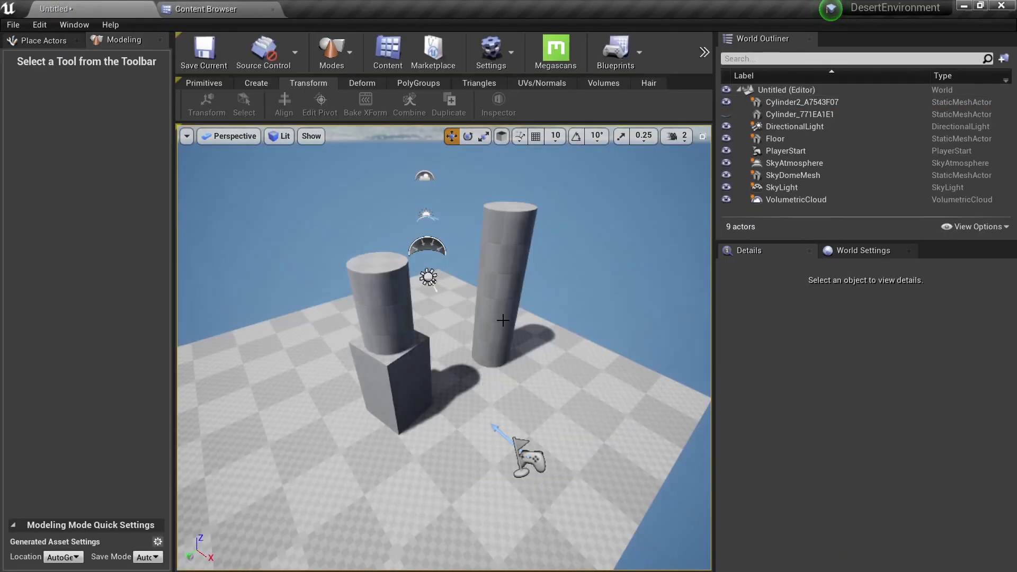
Step: Examine the Cylinder2 mesh's wireframe, boundary edges and mesh statistics with the Mesh Inspector tool, and close the tool
{"action": "left_click", "coordinate": [501, 272]}
{"action": "right_click_drag", "start_coordinate": [523, 309], "coordinate": [547, 324]}
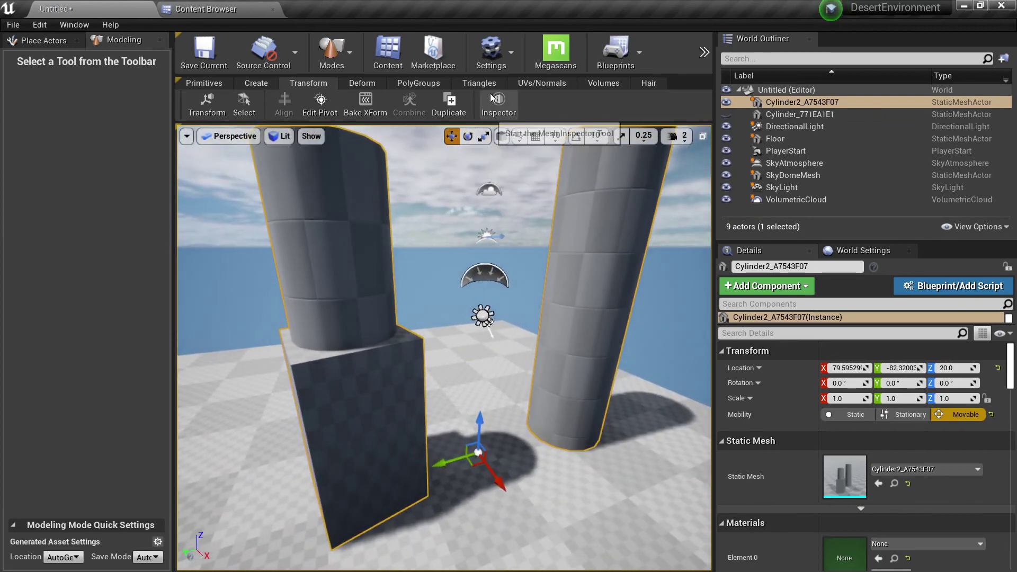
{"action": "left_click", "coordinate": [362, 84]}
{"action": "left_click", "coordinate": [419, 83]}
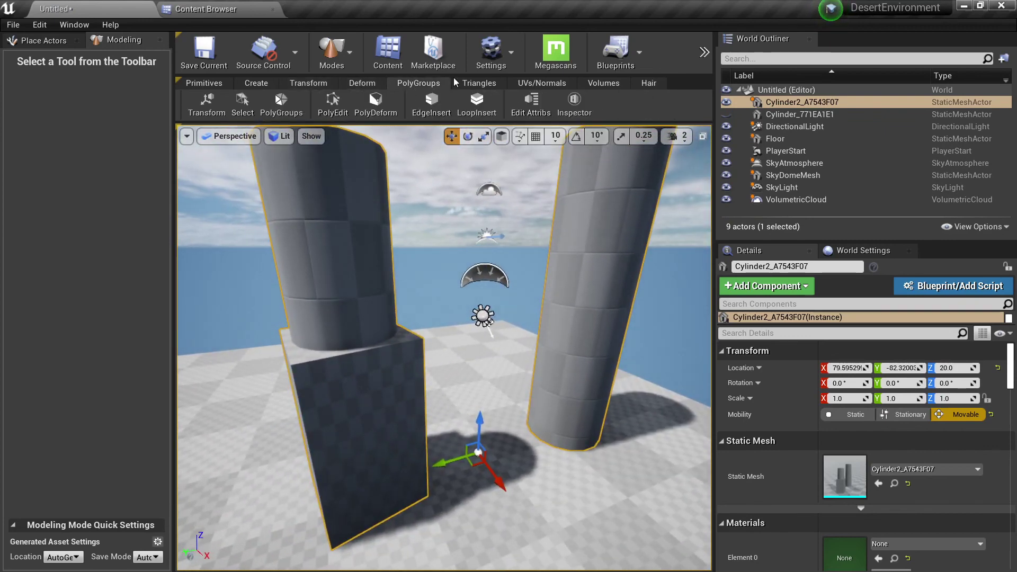
{"action": "left_click", "coordinate": [308, 84]}
{"action": "left_click", "coordinate": [498, 108]}
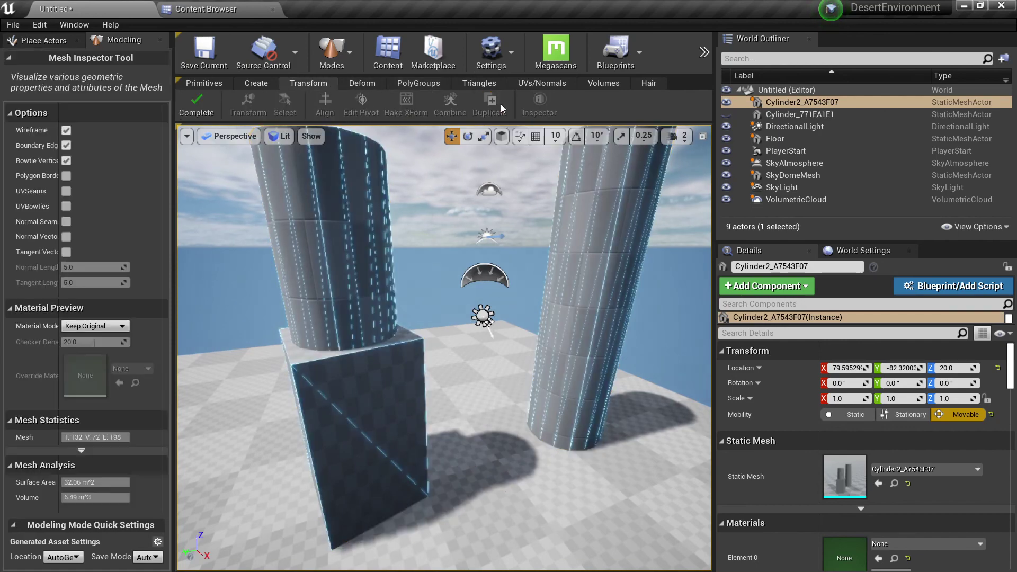
{"action": "key", "text": "s"}
{"action": "mouse_move", "coordinate": [379, 261]}
{"action": "right_mouse_down"}
{"action": "mouse_move", "coordinate": [349, 233]}
{"action": "mouse_move", "coordinate": [361, 251]}
{"action": "mouse_move", "coordinate": [387, 257]}
{"action": "right_mouse_up"}
{"action": "key", "text": "w"}
{"action": "left_click", "coordinate": [203, 109]}
{"action": "left_click", "coordinate": [259, 84]}
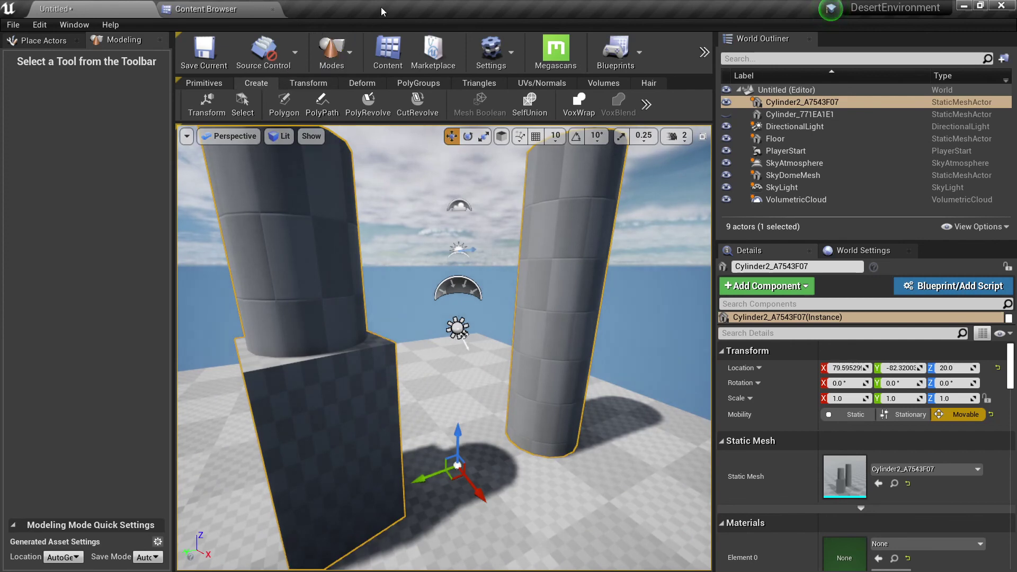
{"action": "left_click_drag", "start_coordinate": [381, 7], "coordinate": [385, 17]}
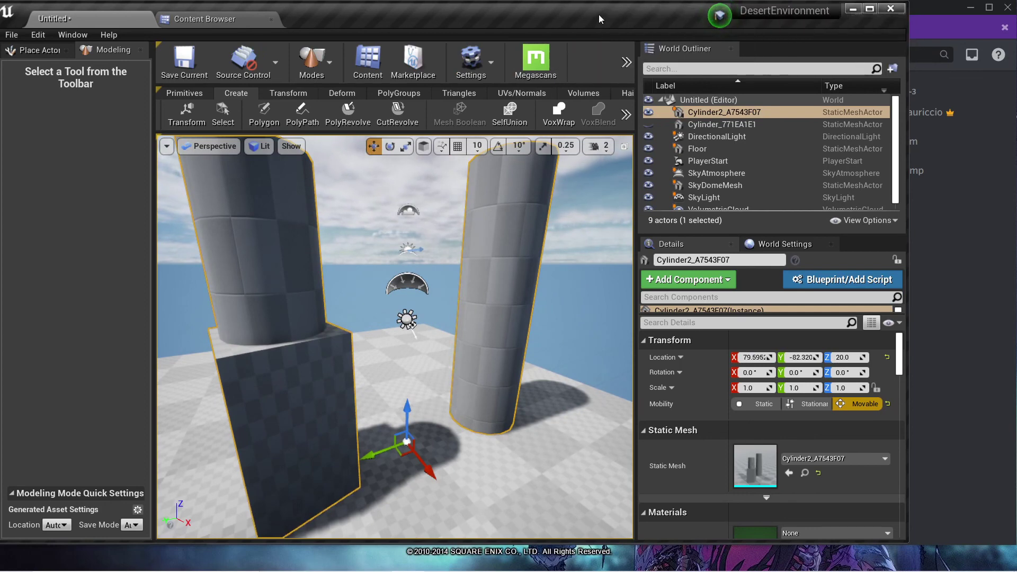
{"action": "right_click_drag", "start_coordinate": [466, 233], "coordinate": [459, 201]}
{"action": "key", "text": "s"}
{"action": "key", "text": "w"}
{"action": "key", "text": "s"}
{"action": "key", "text": "w"}
{"action": "key", "text": "s"}
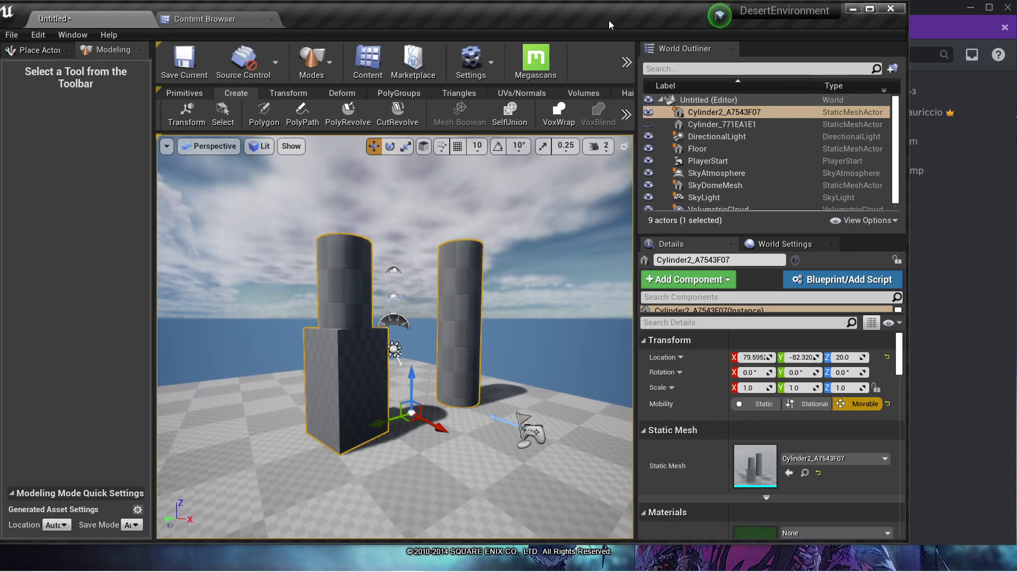